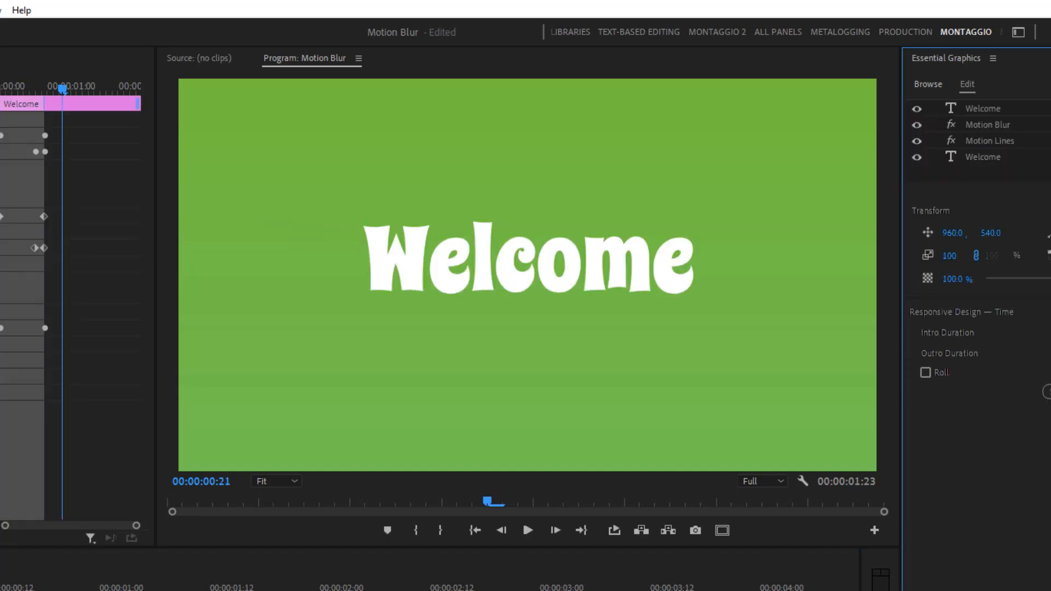
Play the Welcome title animation from the start, then step through it frame by frame to examine its motion blur and motion lines
key("Home")
key("space")
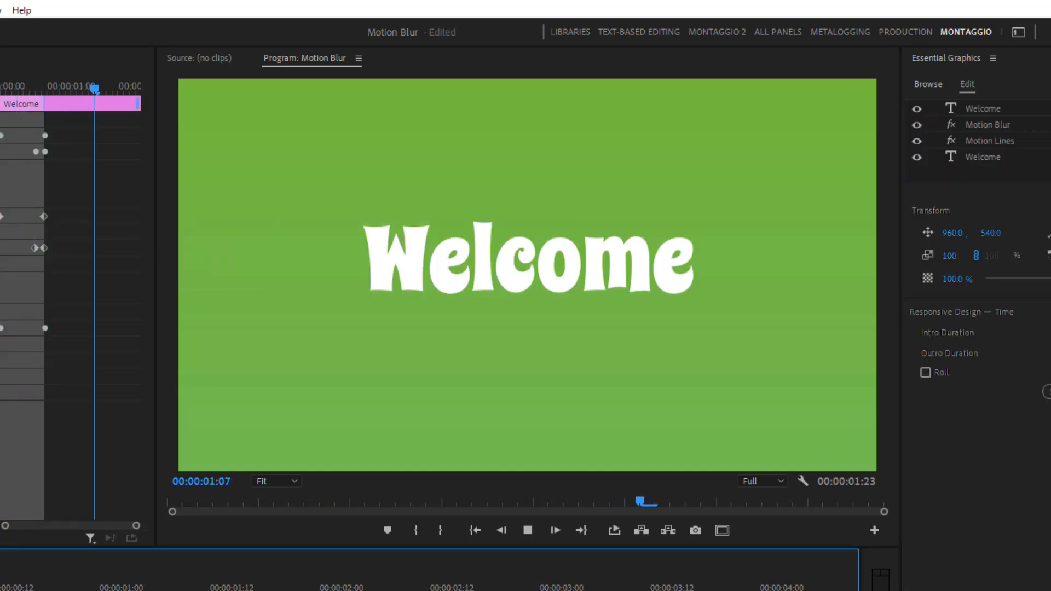
key("space")
key("Right")
key("Right")
key("Right")
key("Right")
key("Right")
key("Right")
key("Right")
key("Right")
key("Right")
key("Right")
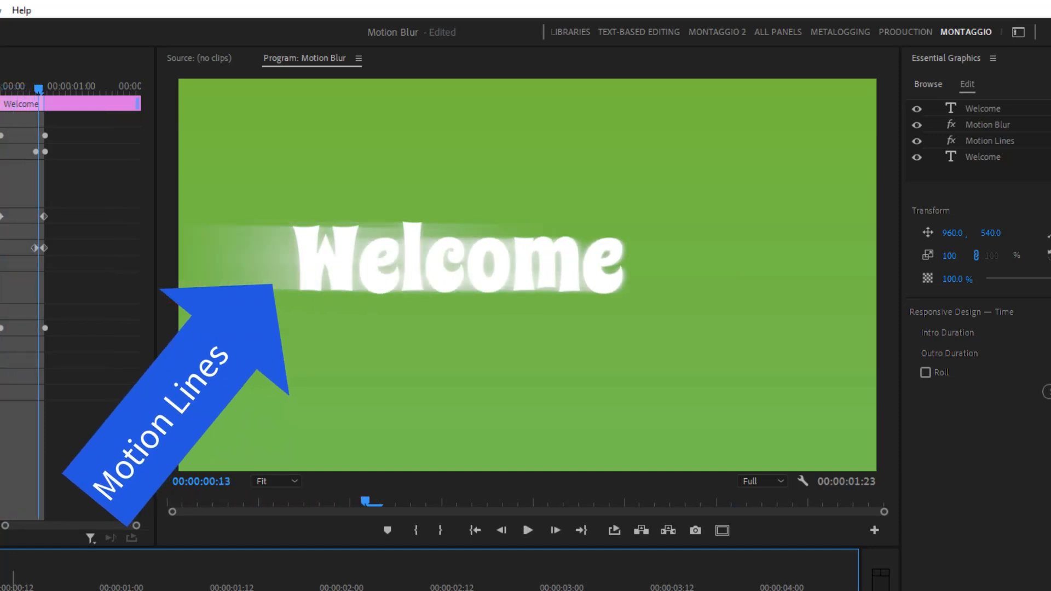
key("Right")
key("Right")
key("Right")
key("Right")
key("Right")
key("Right")
key("Right")
key("Right")
key("Right")
key("Right")
key("Right")
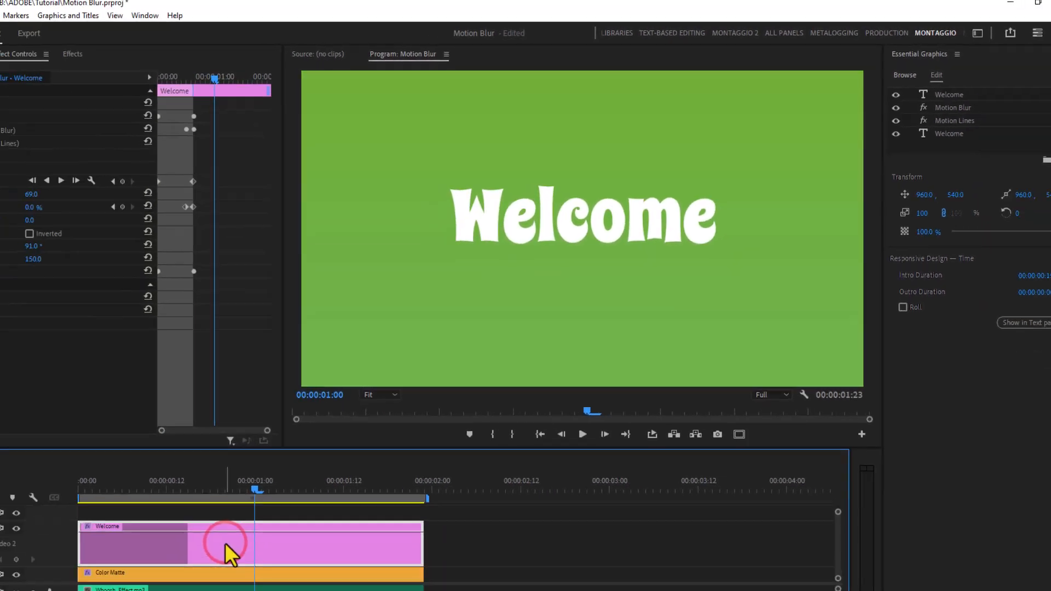
Delete the Welcome graphic from the timeline and add a new text layer reading "Title" at 00:00:00:00
key("Delete")
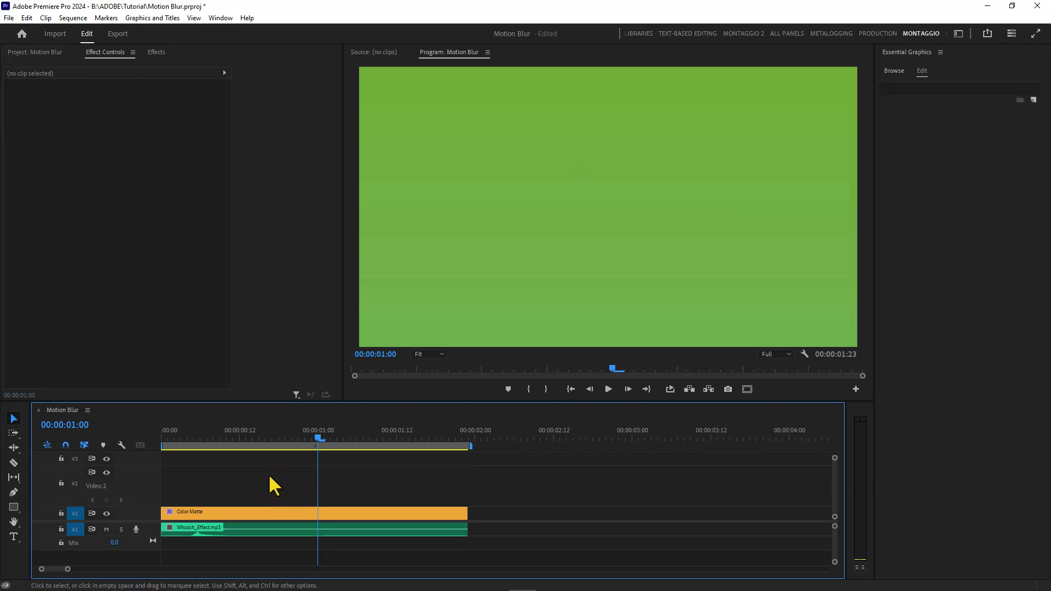
left_click_drag(182, 434, 161, 436)
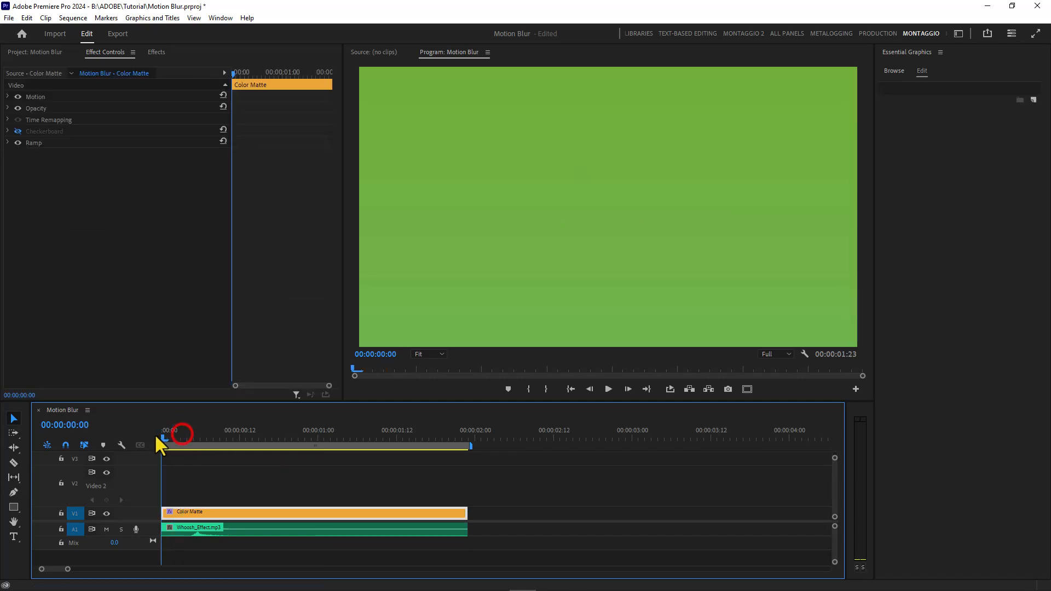
left_click(14, 537)
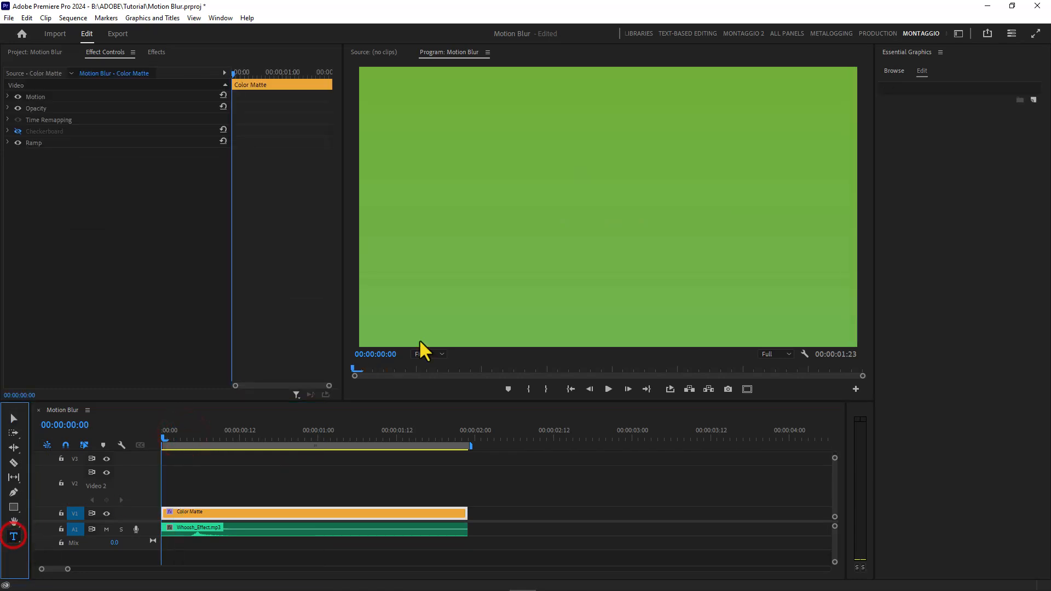
left_click(537, 209)
type("Title")
left_click(13, 418)
Cut the Title clip at the end of the Color Matte clip and delete the excess
key("c")
left_click(466, 493)
left_click(484, 493)
key("Delete")
left_click(297, 489)
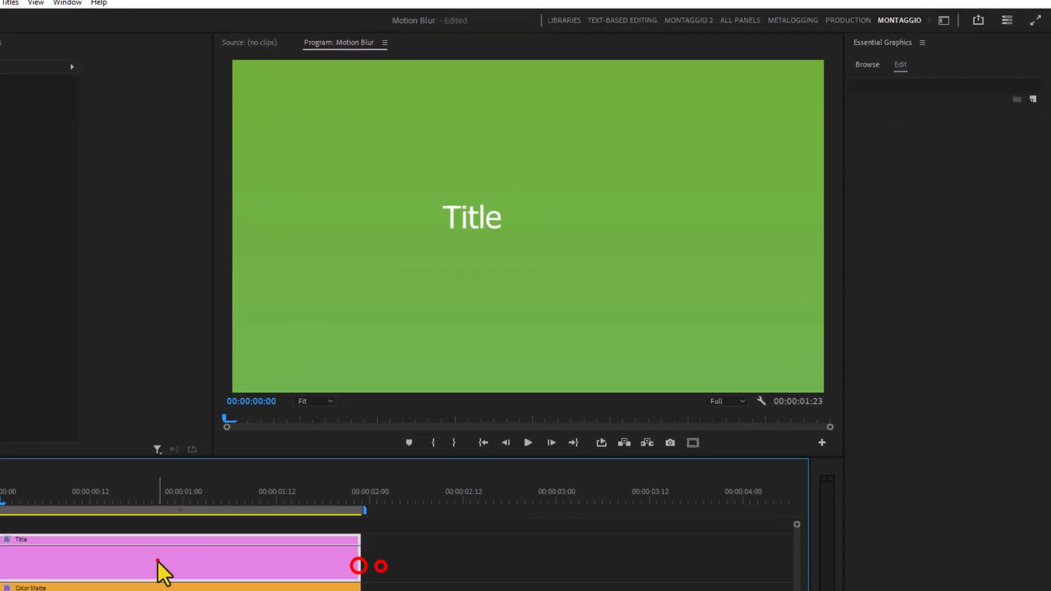
Format the Title text in Snap ITC at size 250 and center it horizontally and vertically in the frame
left_click(456, 219)
left_click(1027, 350)
scroll(931, 465, "up", 3)
left_click(879, 404)
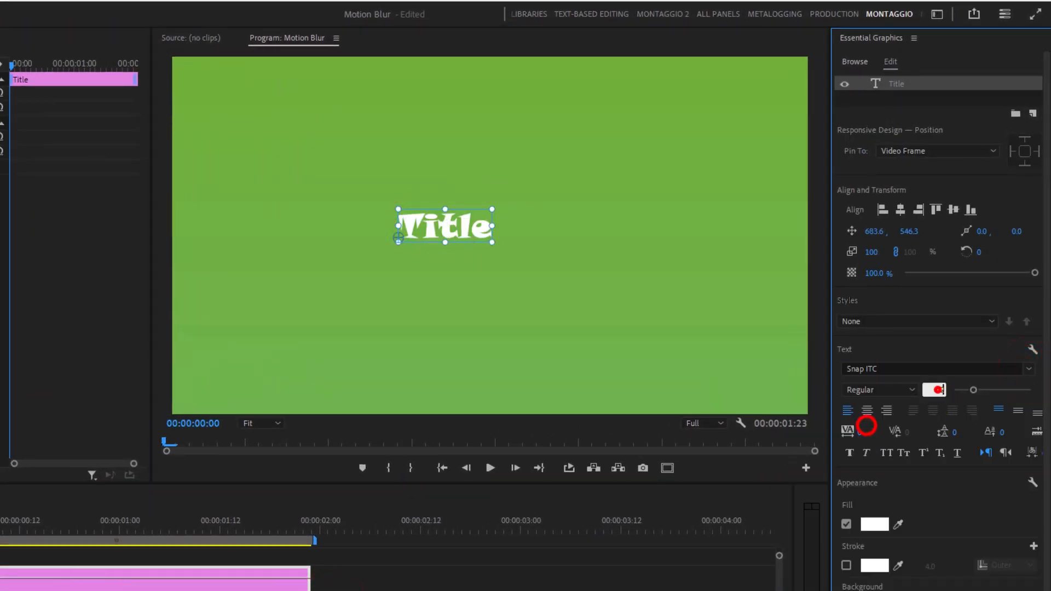
type("250")
left_click(899, 209)
left_click(953, 209)
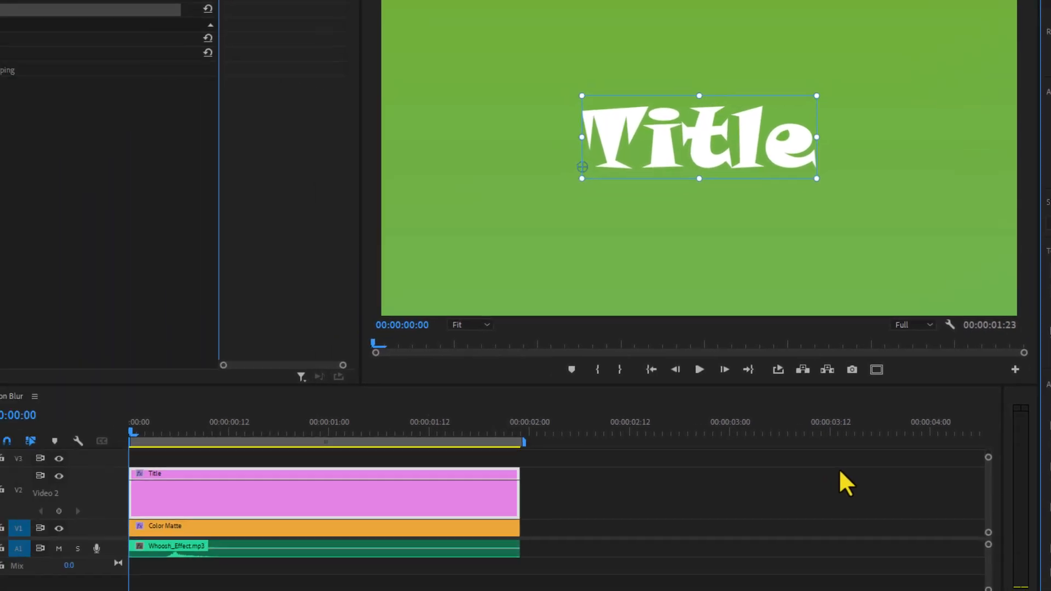
Keyframe the Title text's Position at 00:00:00:15, and set its horizontal position to -714.9 at 00:00:00:00
left_click(93, 379)
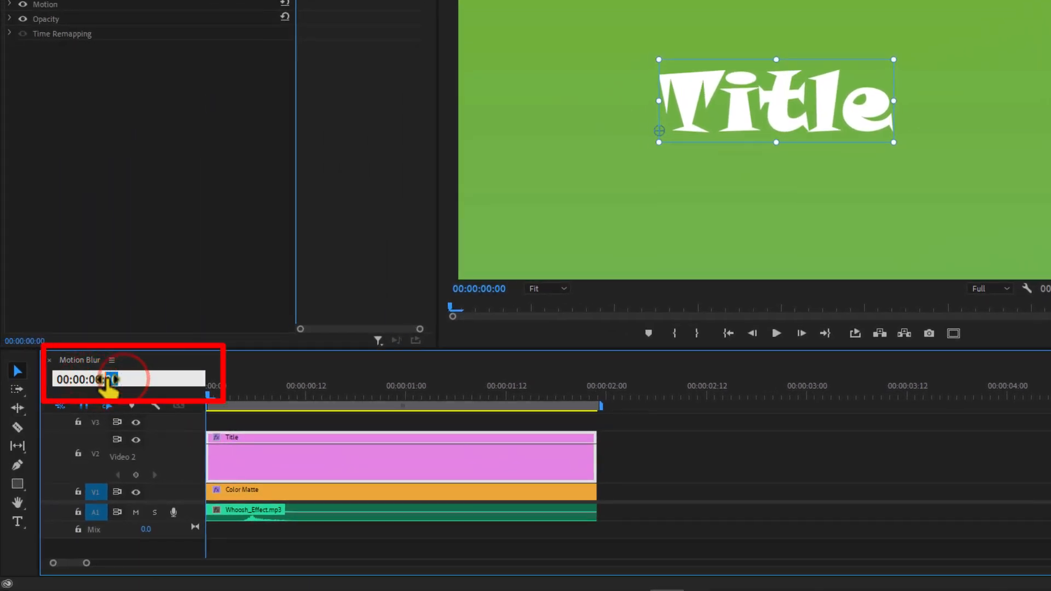
key("Return")
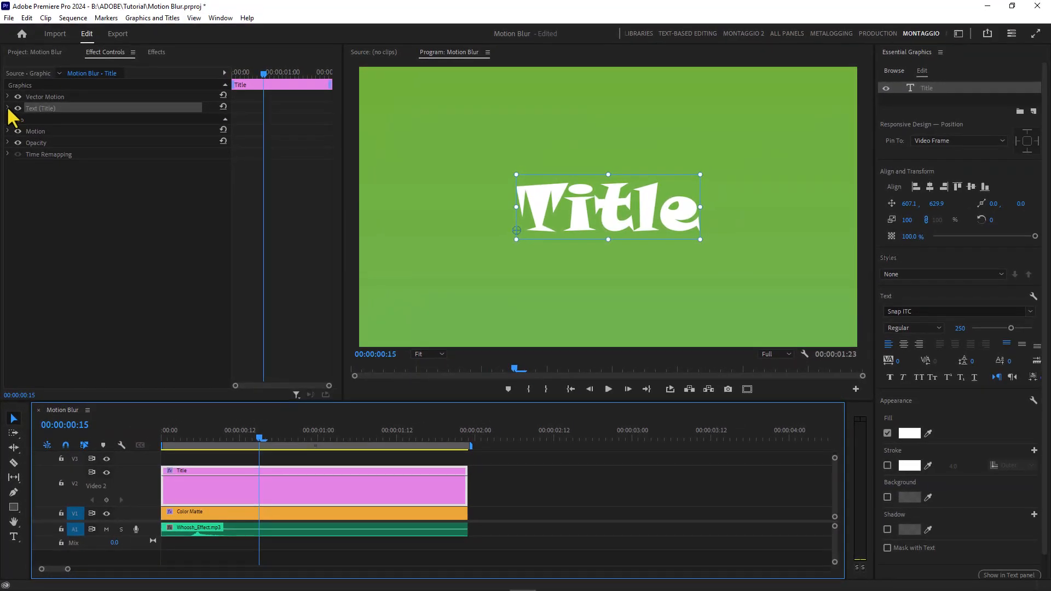
left_click(7, 108)
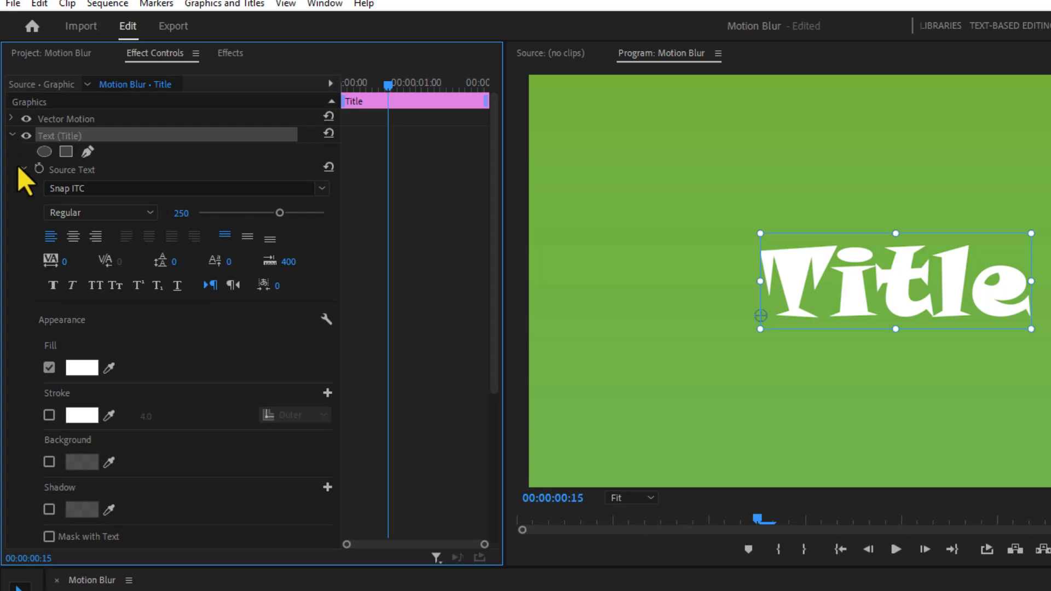
left_click(22, 169)
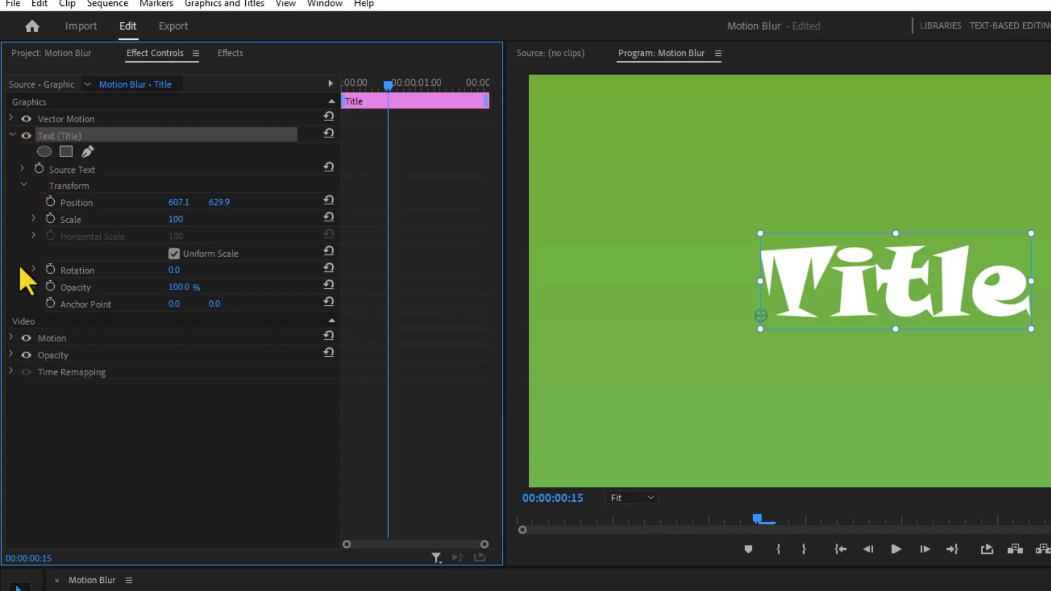
left_click(50, 199)
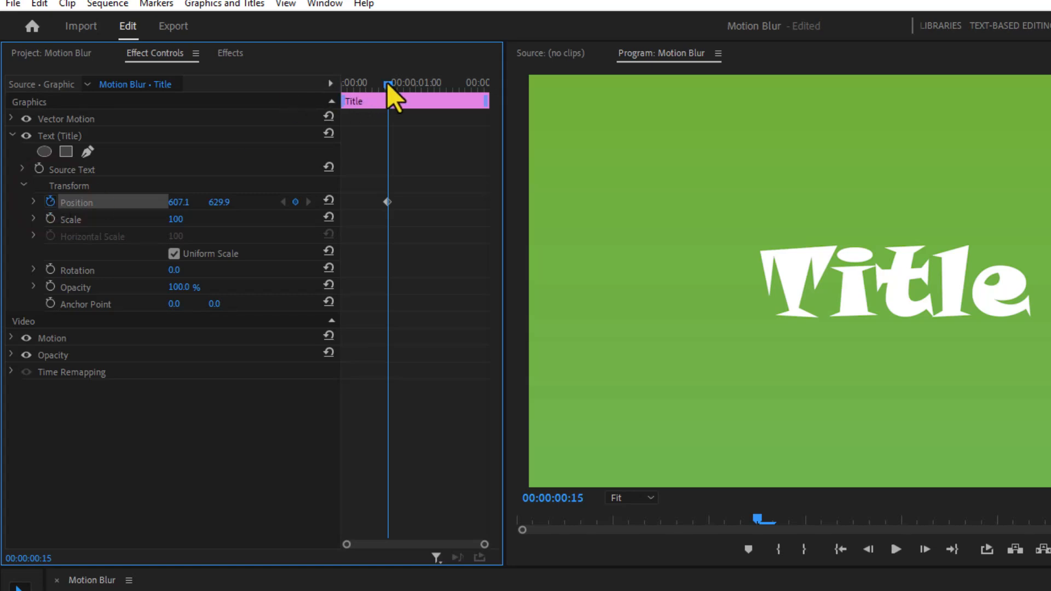
left_click_drag(387, 83, 333, 101)
left_click_drag(186, 198, 3, 198)
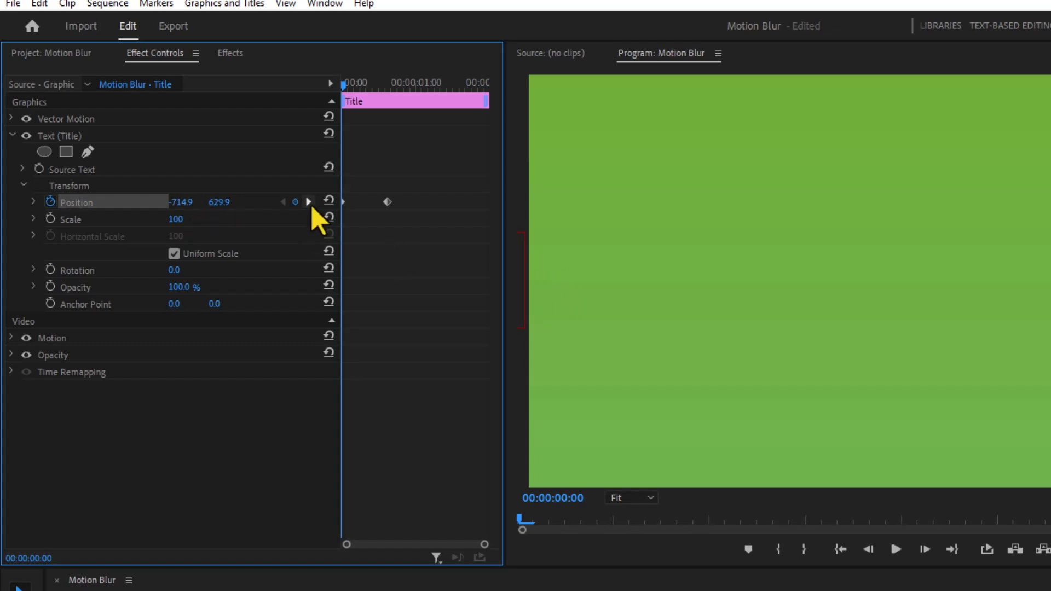
Apply Ease In temporal interpolation to the Title text's Position keyframe at 00:00:00:15
left_click(308, 201)
right_click(387, 202)
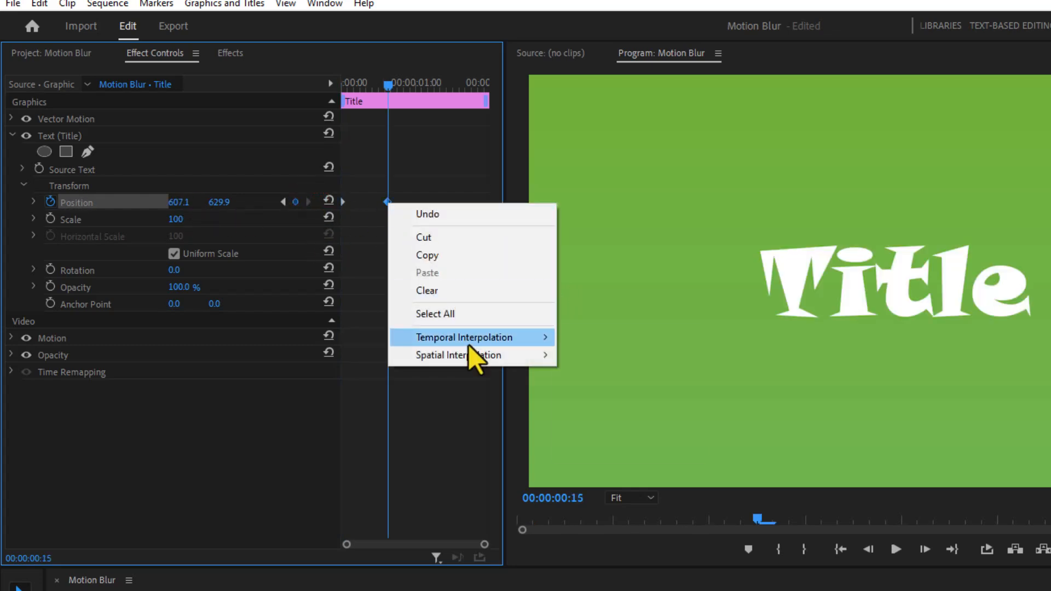
mouse_move(468, 345)
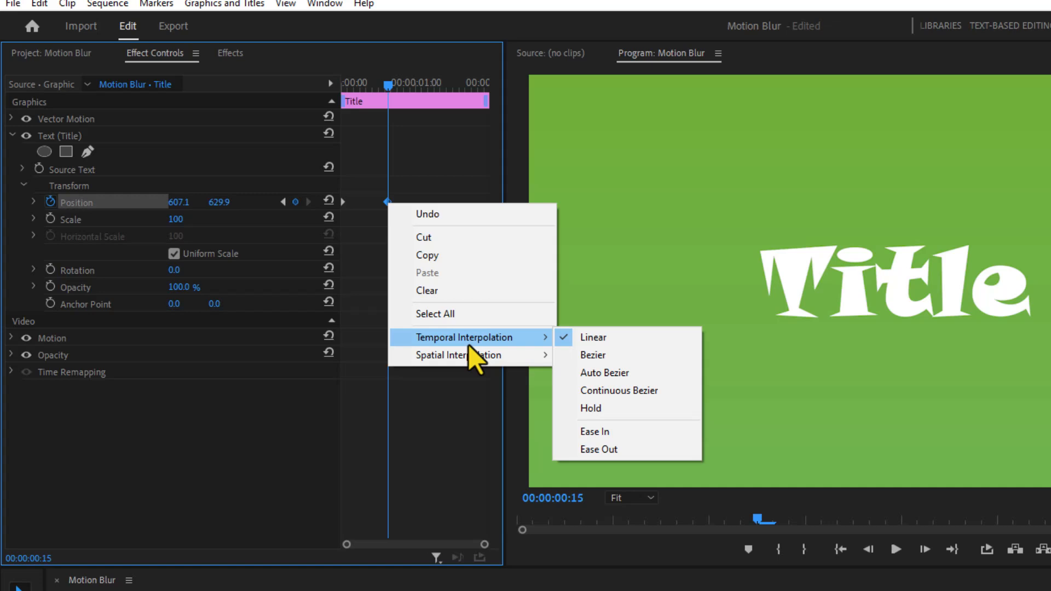
left_click(608, 432)
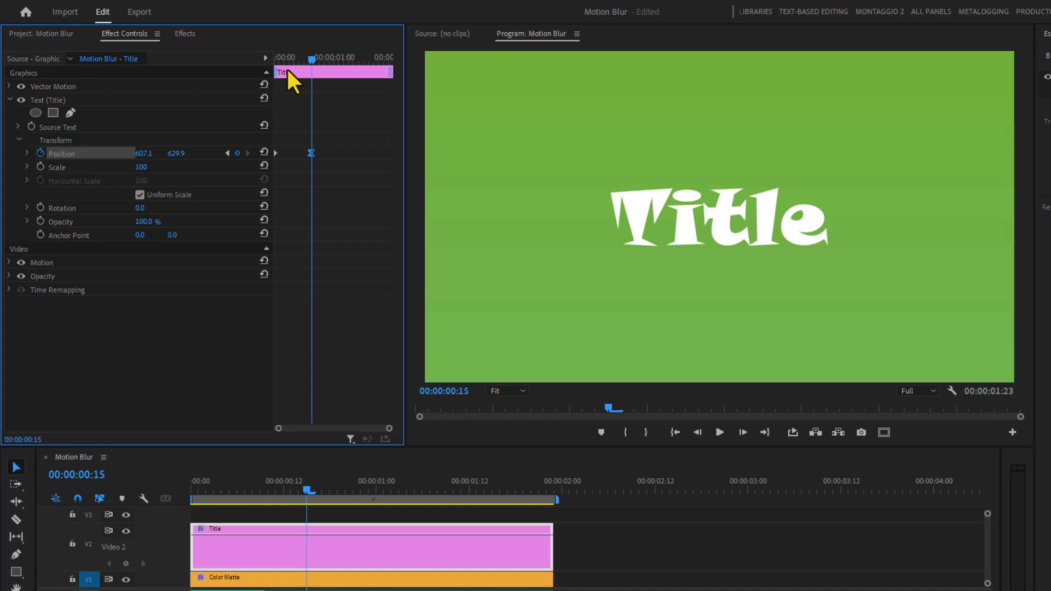
Play the Title slide-in animation from the start of the sequence
left_click(277, 57)
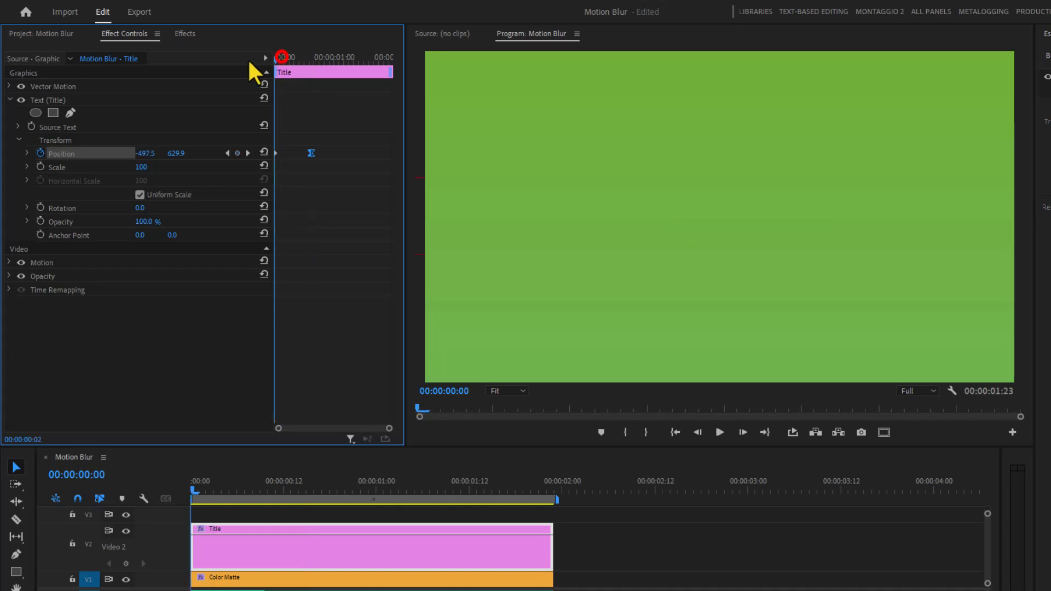
key("space")
key("space")
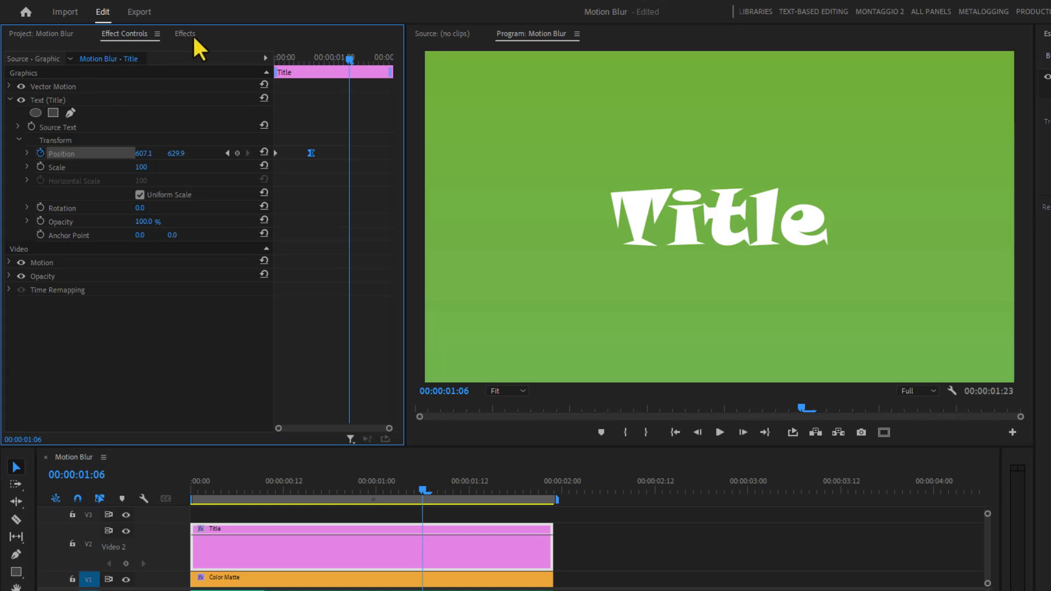
Add the Directional Blur video effect from Blur & Sharpen above the Title text layer inside the graphic
left_click(188, 34)
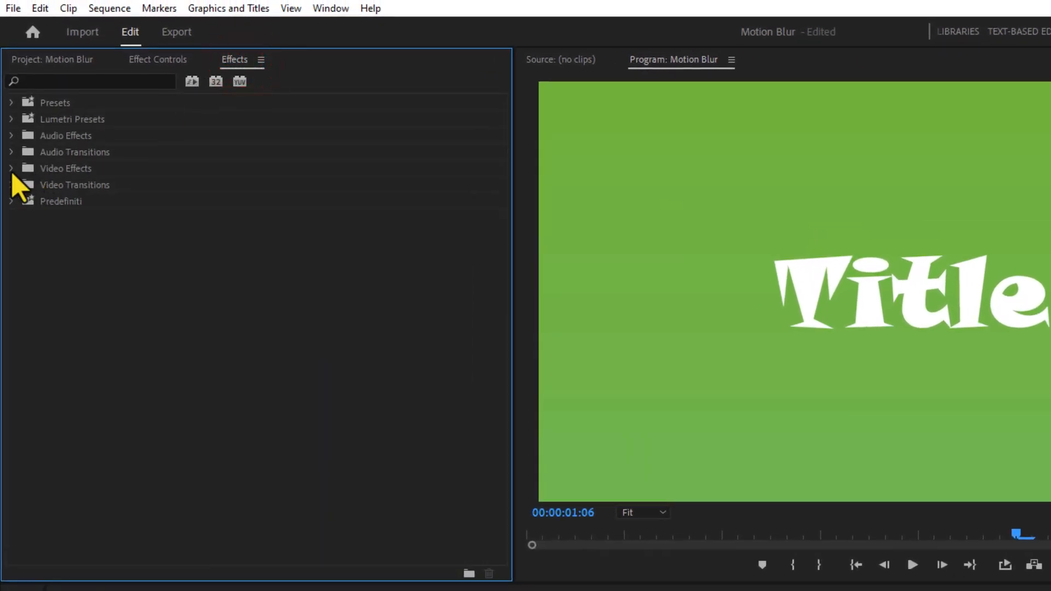
left_click(12, 168)
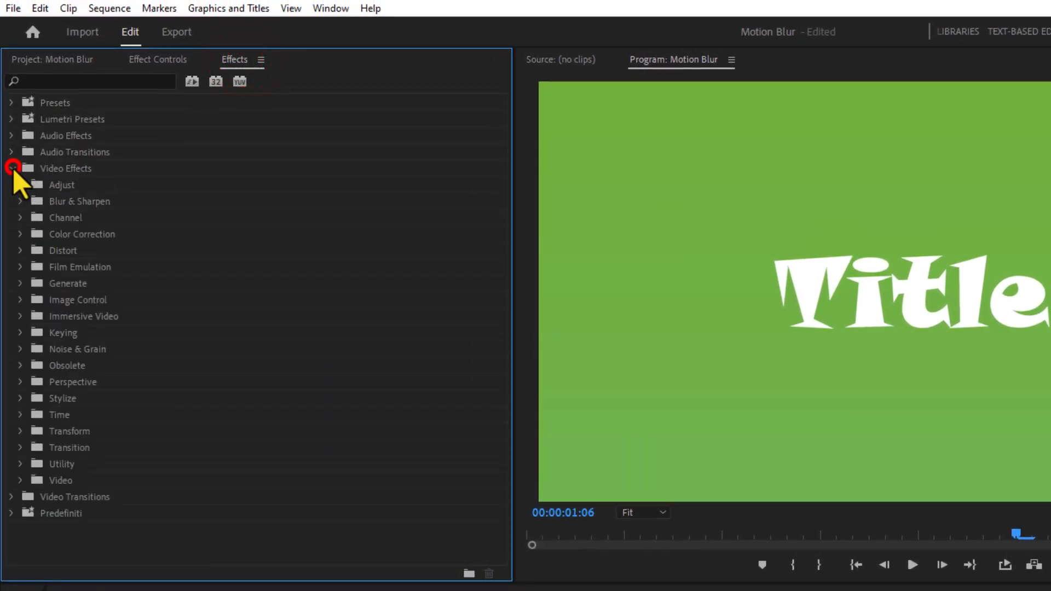
left_click(20, 201)
left_click(47, 233)
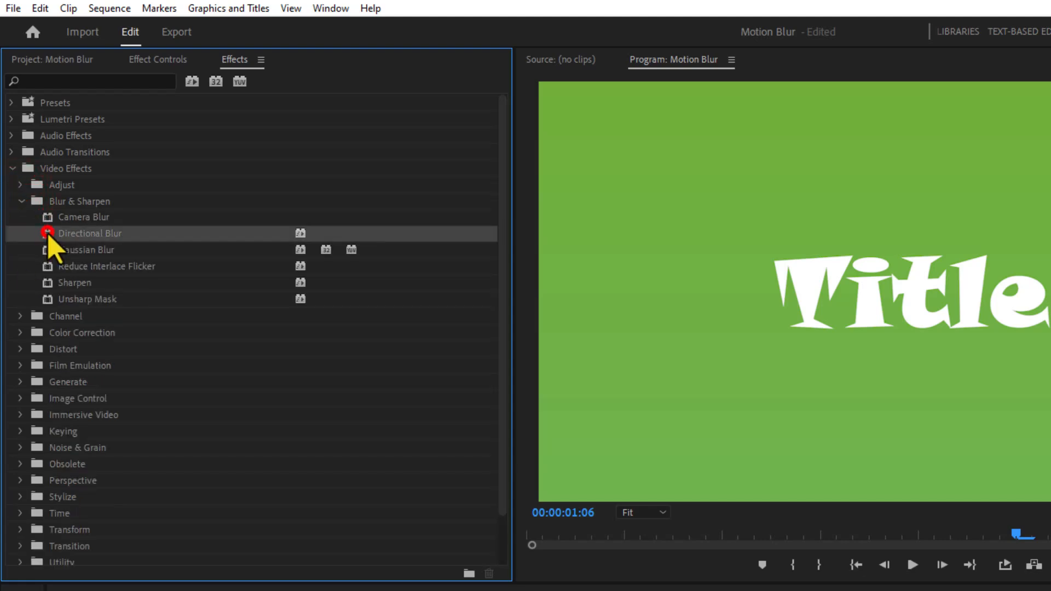
left_click_drag(48, 234, 918, 77)
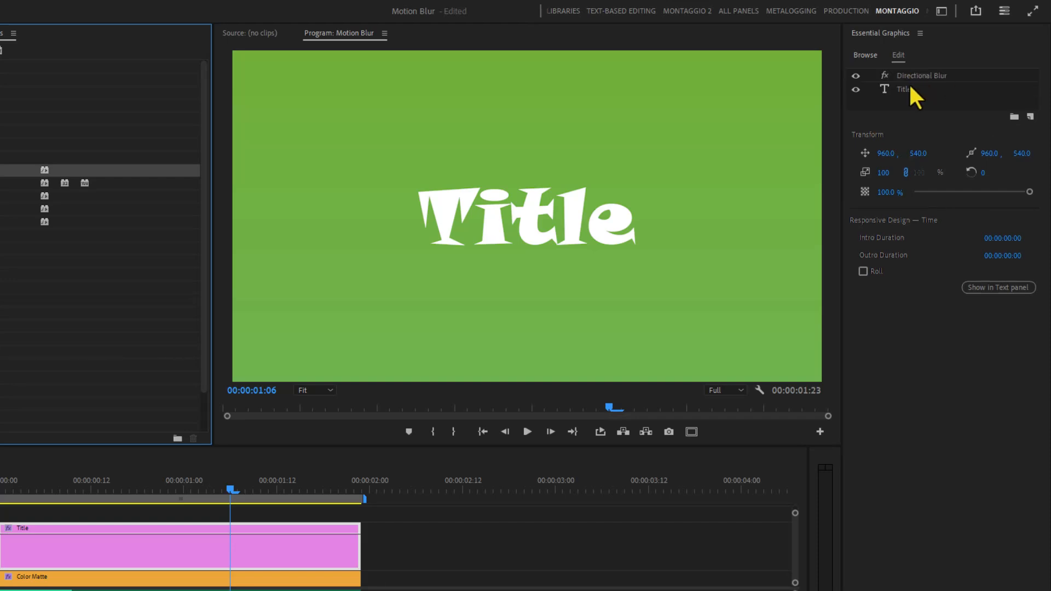
Set the Directional Blur's Blur Length to 10 and its Direction to 90°
left_click(116, 32)
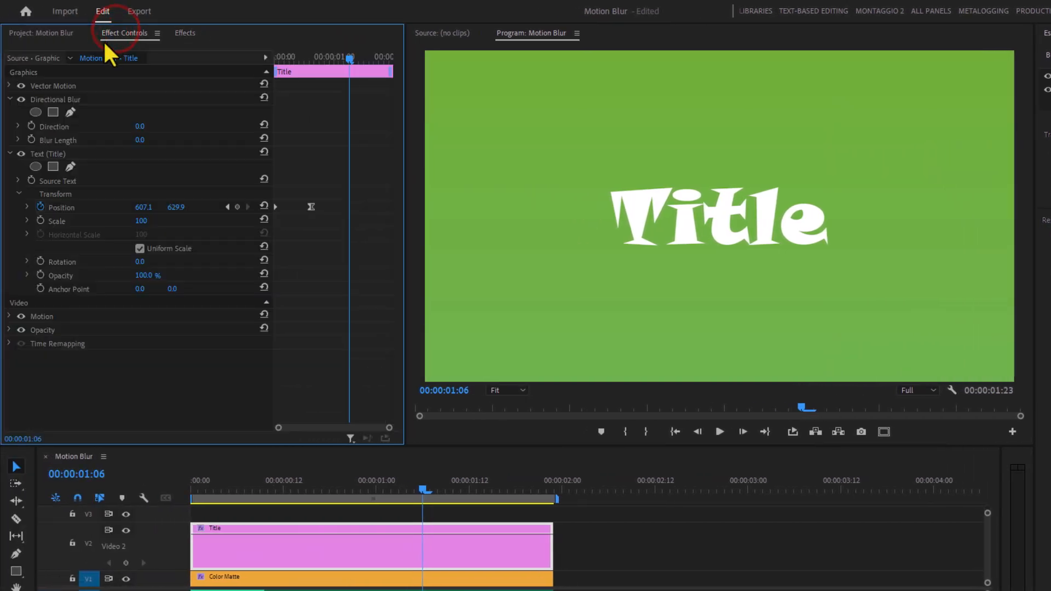
left_click(11, 153)
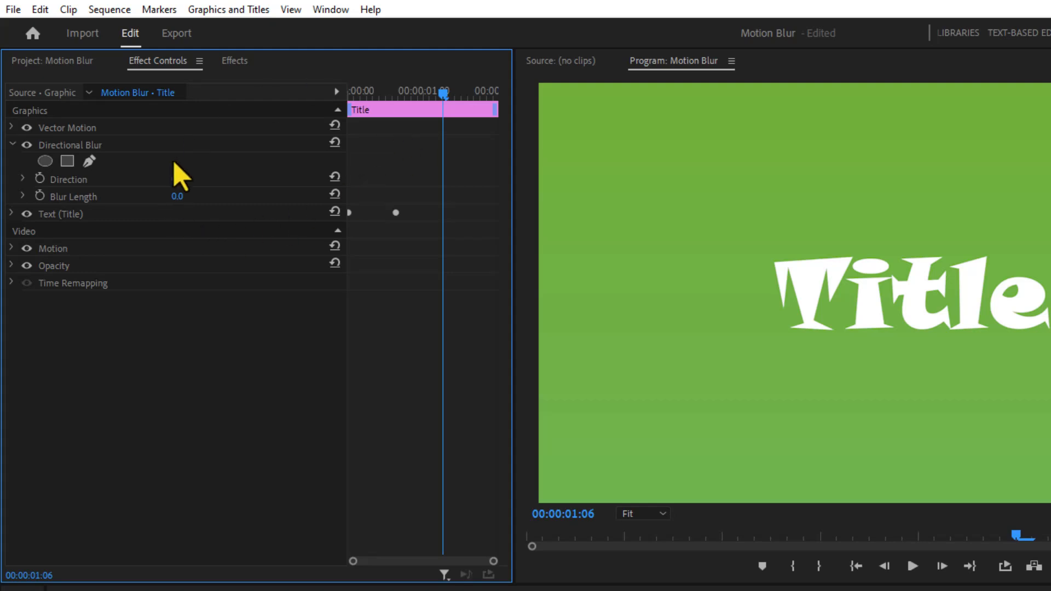
type("10")
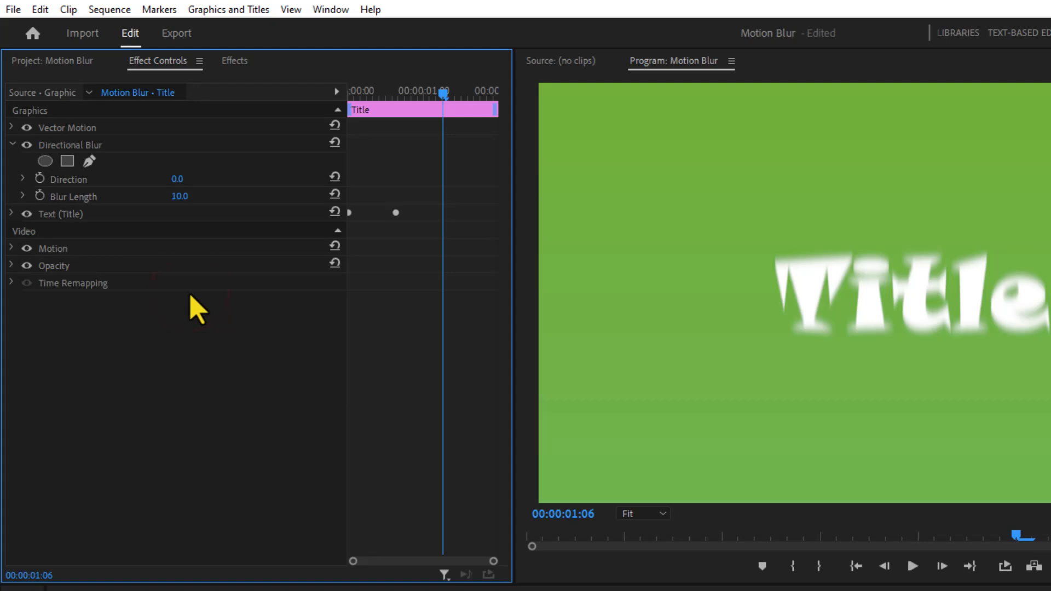
left_click_drag(184, 181, 216, 181)
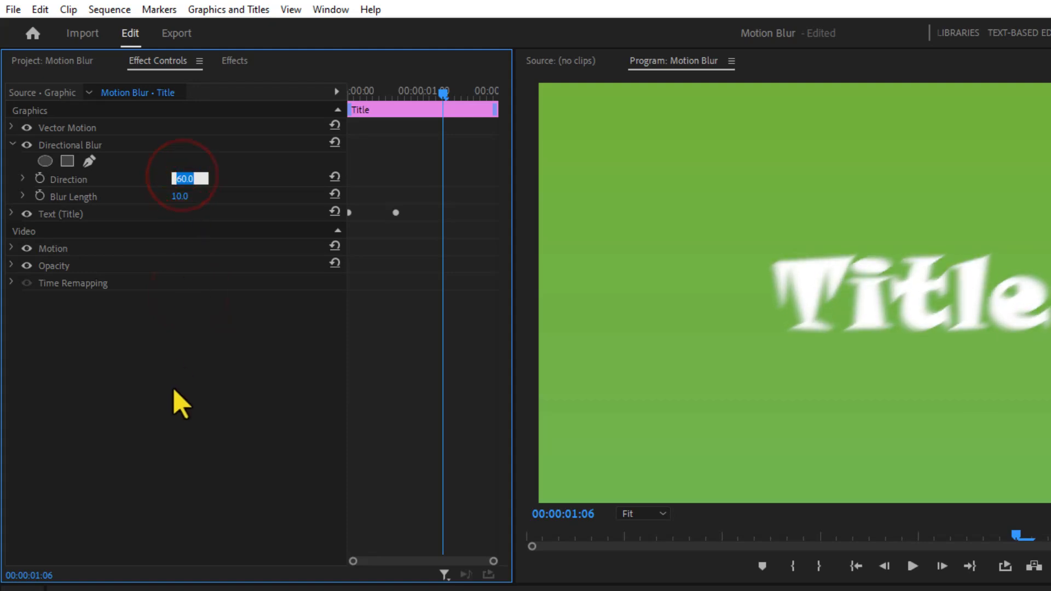
left_click(207, 388)
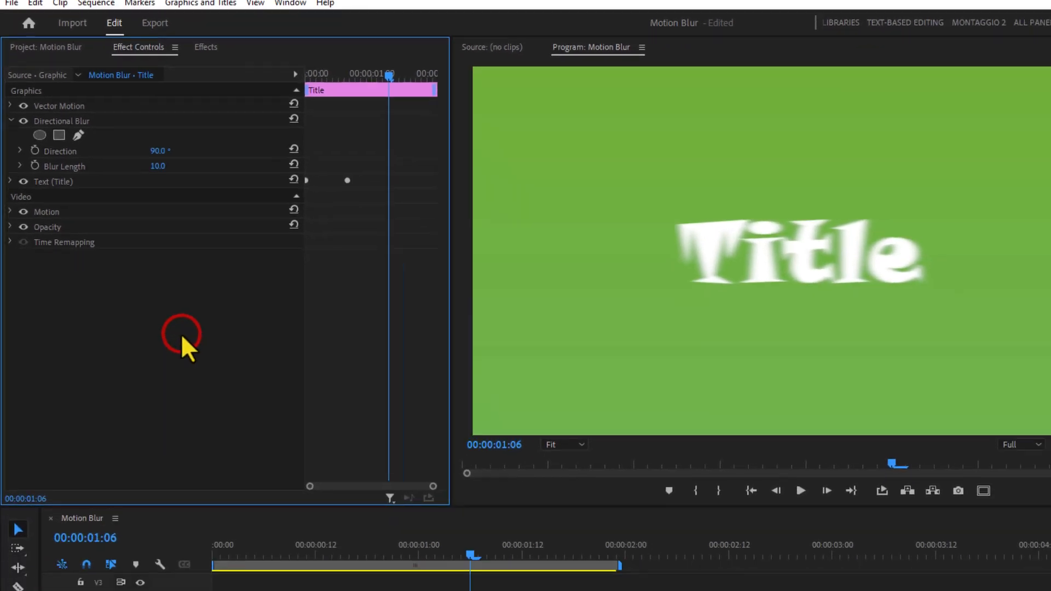
Play the blurred Title animation from near the start and step through its frames to examine the blur
left_click(189, 465)
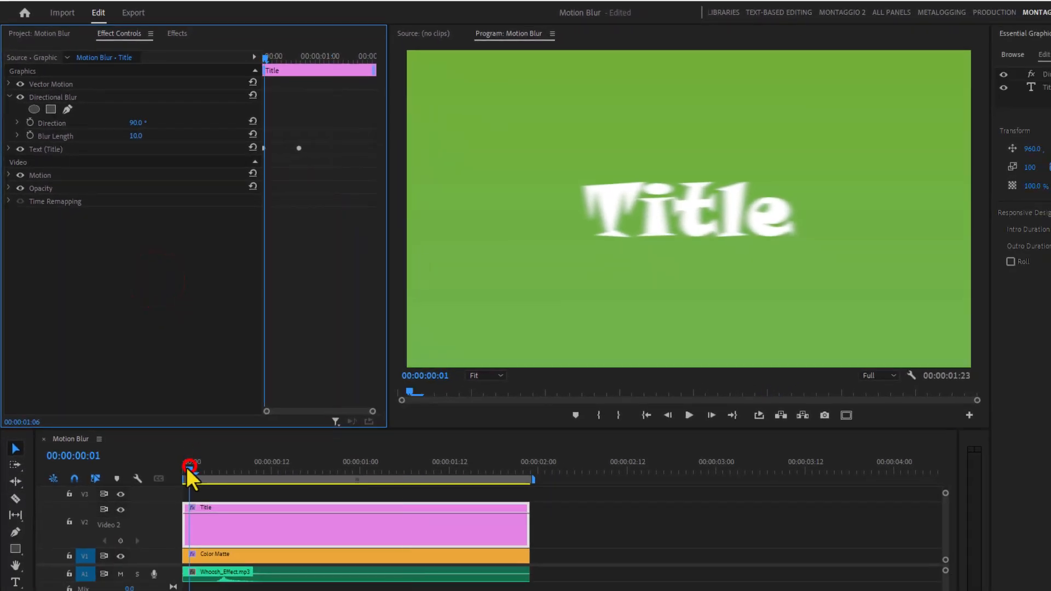
key("space")
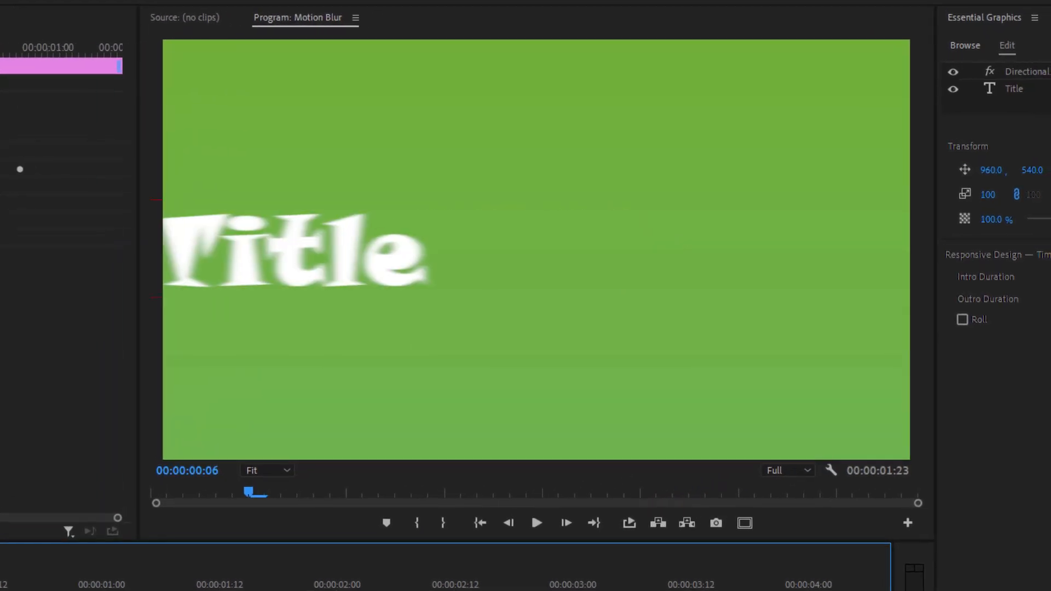
key("space")
key("Right")
key("Right")
key("Right")
key("Right")
key("Right")
key("Right")
key("Right")
key("Right")
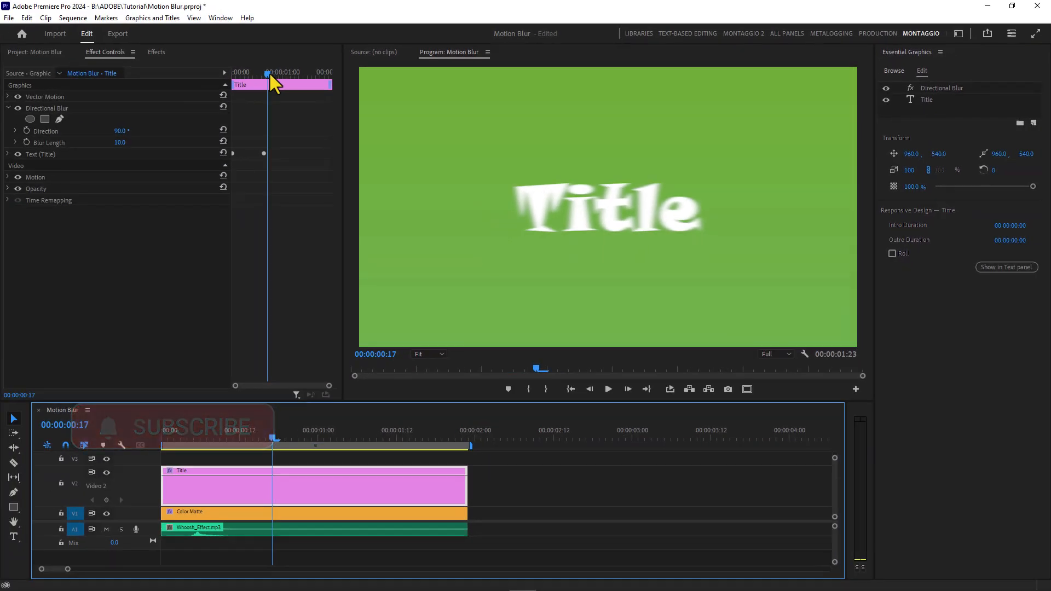
Add Blur Length keyframes at 00:00:00:15 and 00:00:00:12 on the Title's Directional Blur, keeping the value at 10
left_click(265, 72)
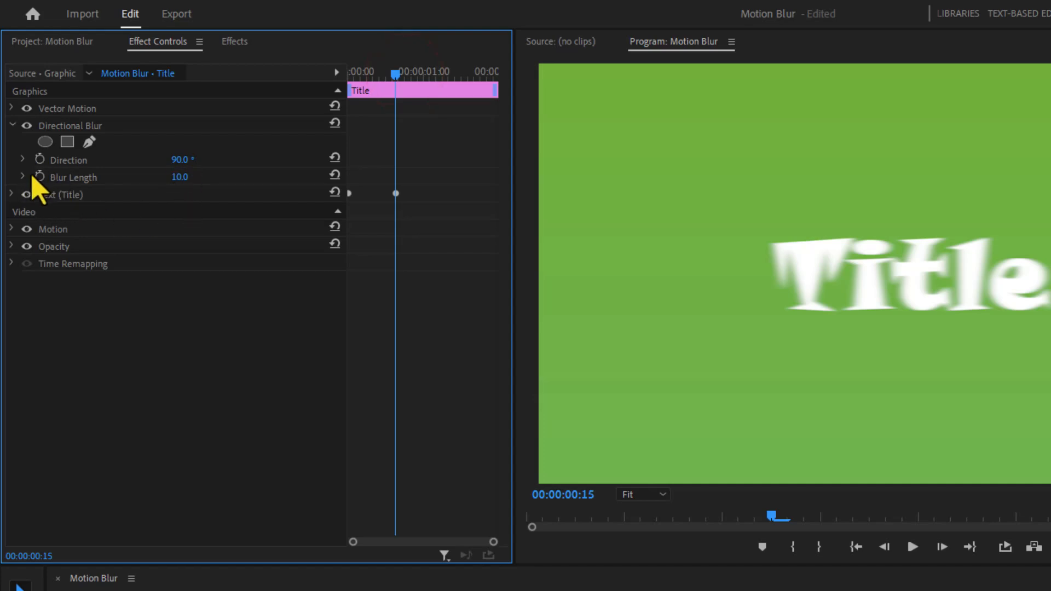
left_click(38, 176)
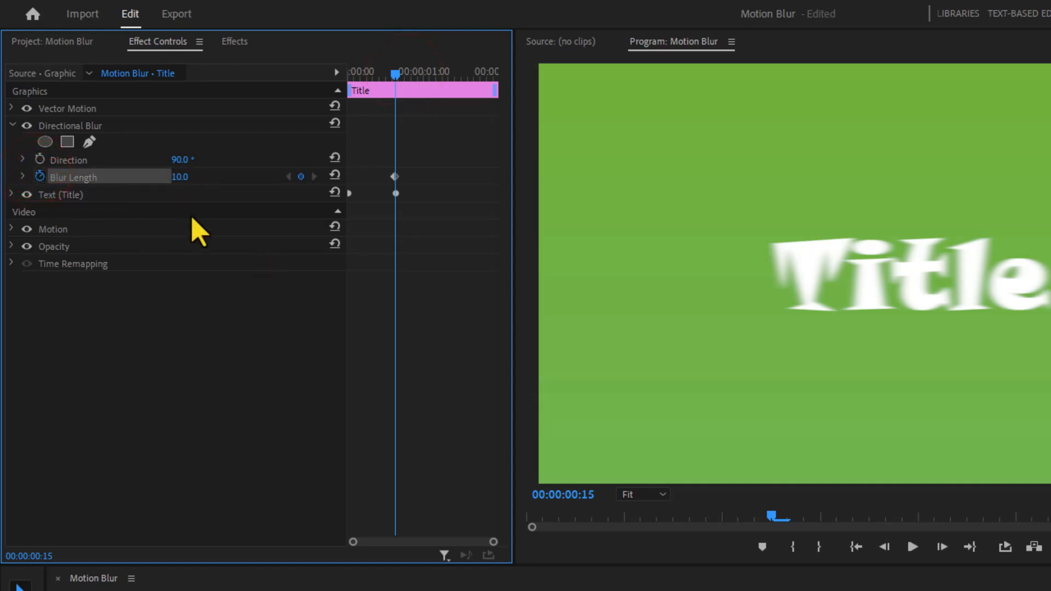
key("Left")
key("Left")
key("Left")
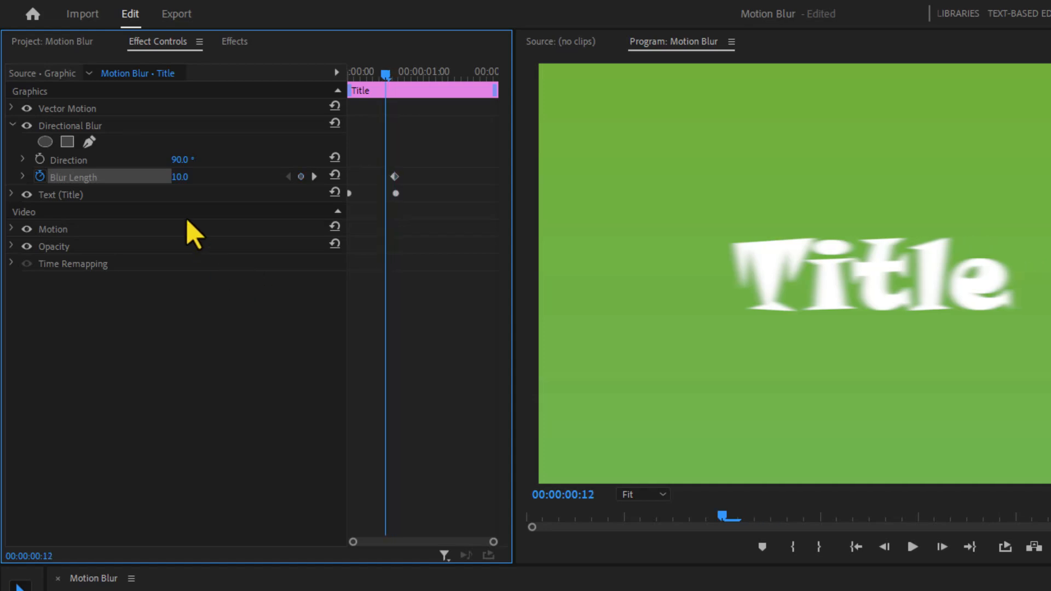
left_click(301, 176)
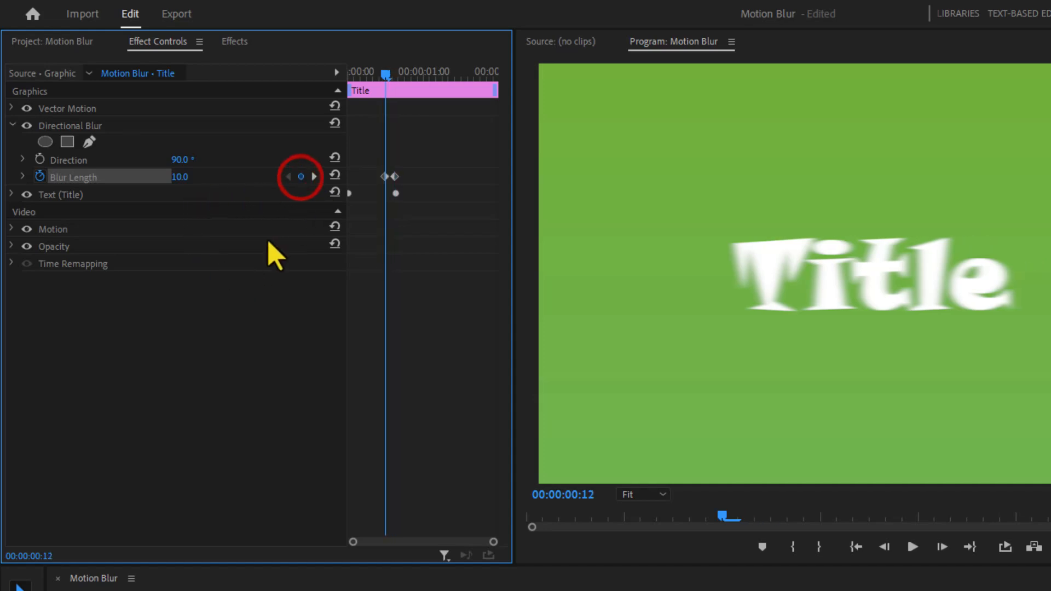
Set the Blur Length to 0 at the 00:00:00:15 keyframe
left_click(314, 176)
scroll(390, 233, "up", 5)
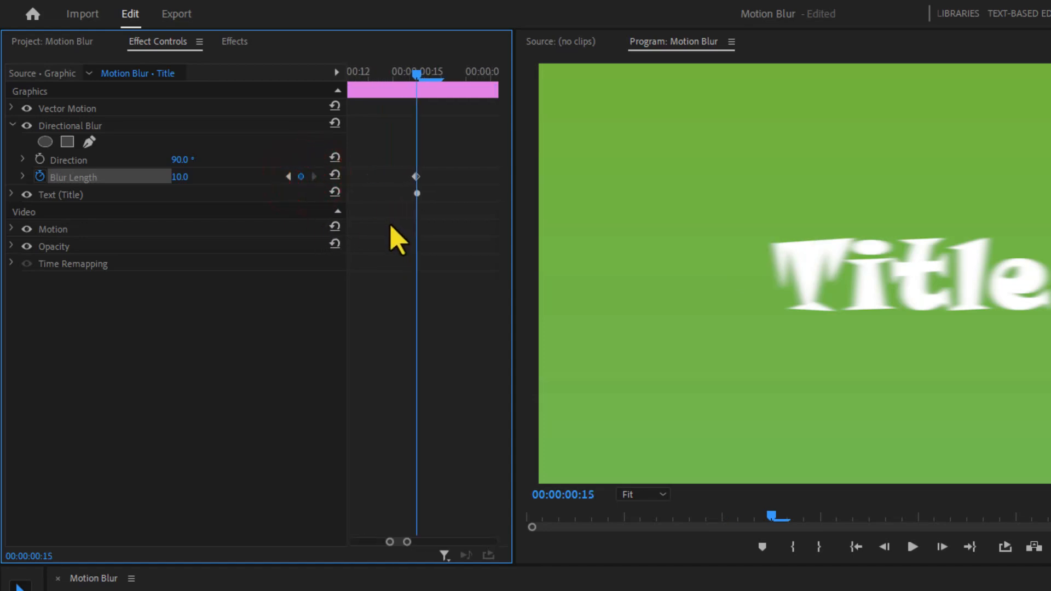
left_click_drag(192, 177, 185, 176)
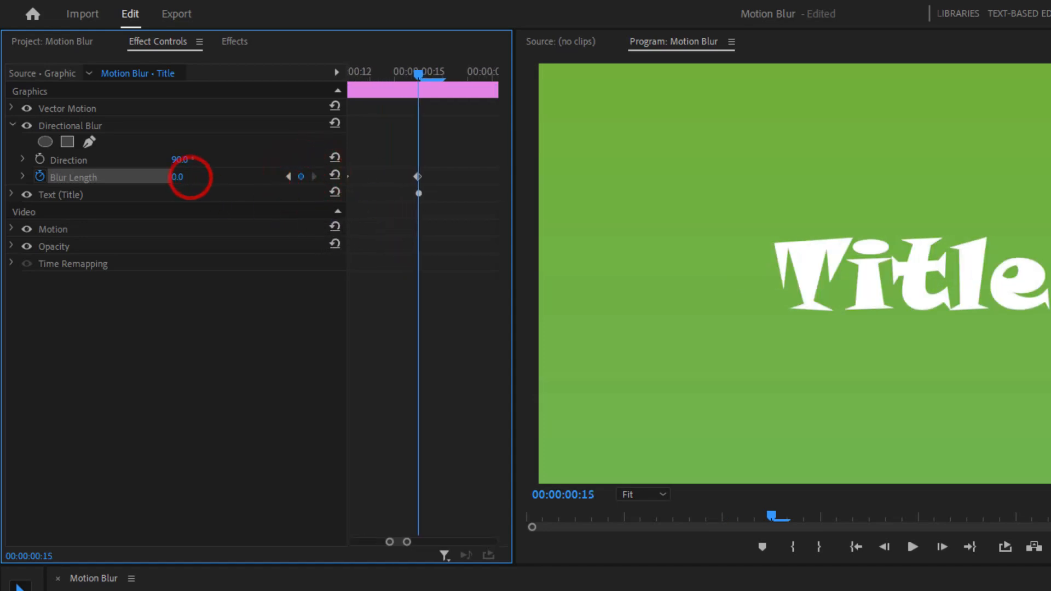
scroll(363, 326, "down", 5)
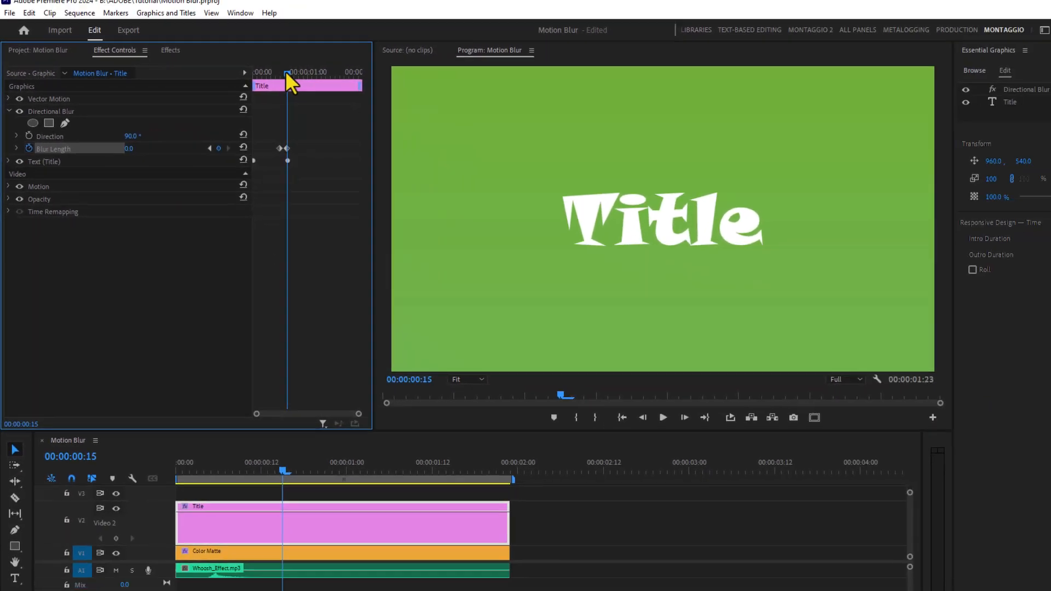
Play the Title slide-in to review how the blur fades out as the text stops
left_click(258, 72)
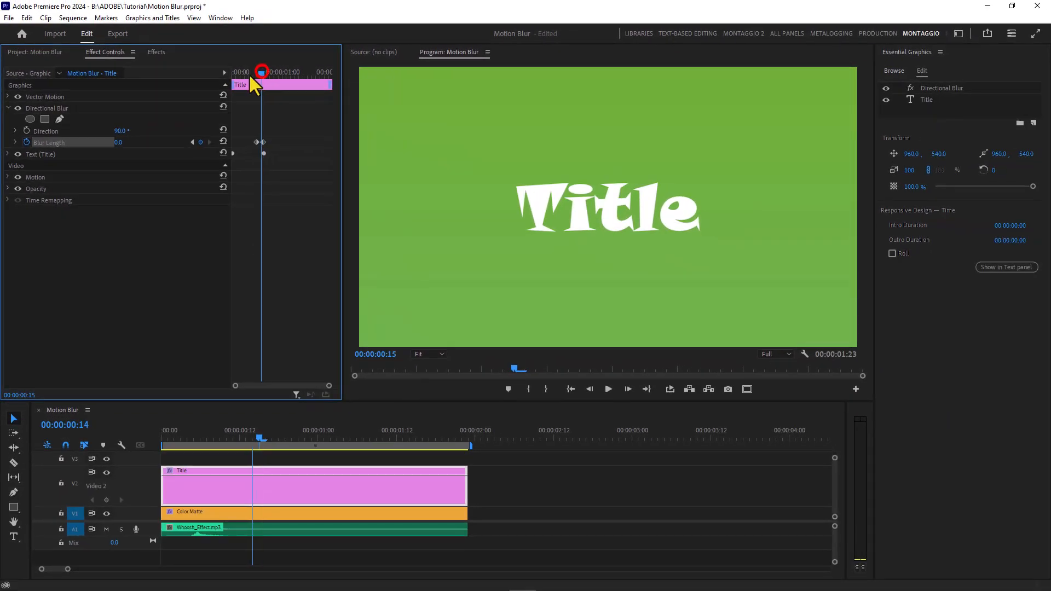
key("space")
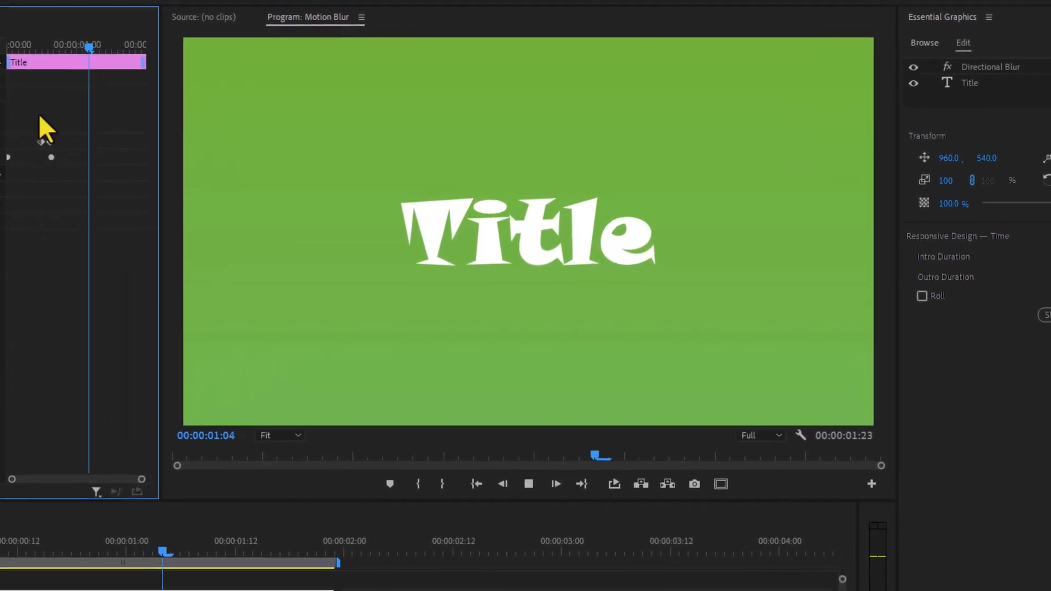
mouse_move(186, 65)
left_mouse_down()
mouse_move(170, 62)
mouse_move(186, 68)
left_mouse_up()
mouse_move(20, 49)
left_mouse_down()
mouse_move(51, 58)
mouse_move(0, 44)
left_mouse_up()
key("space")
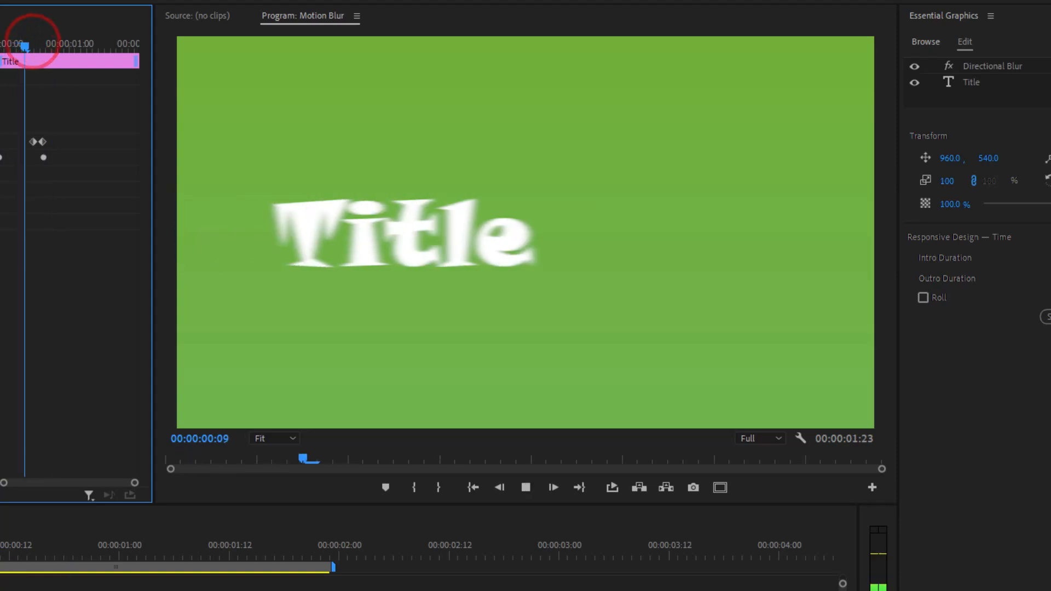
key("space")
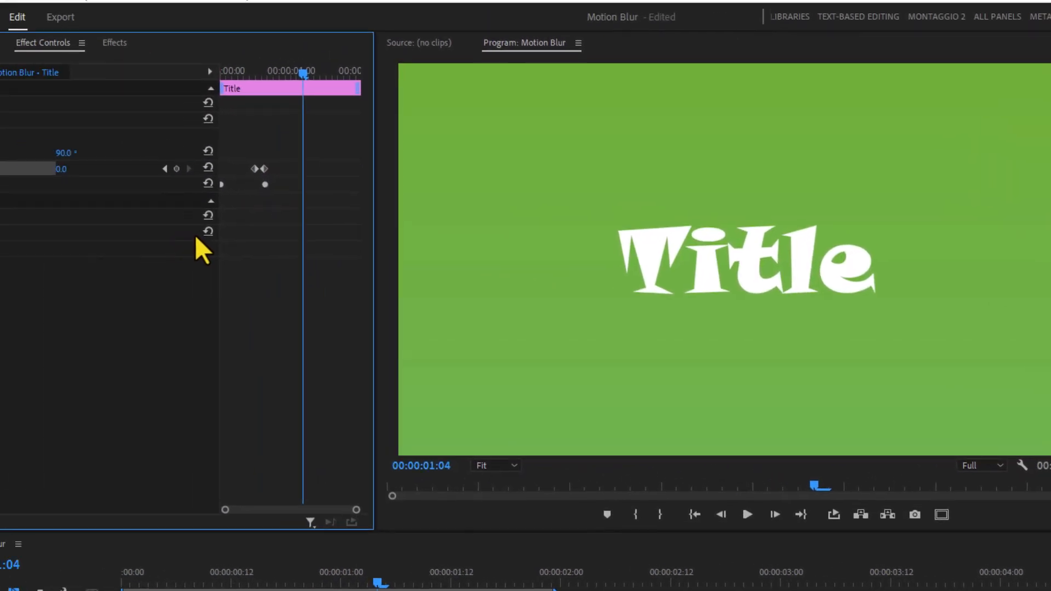
Rename the Directional Blur effect as Motion Blur
right_click(75, 134)
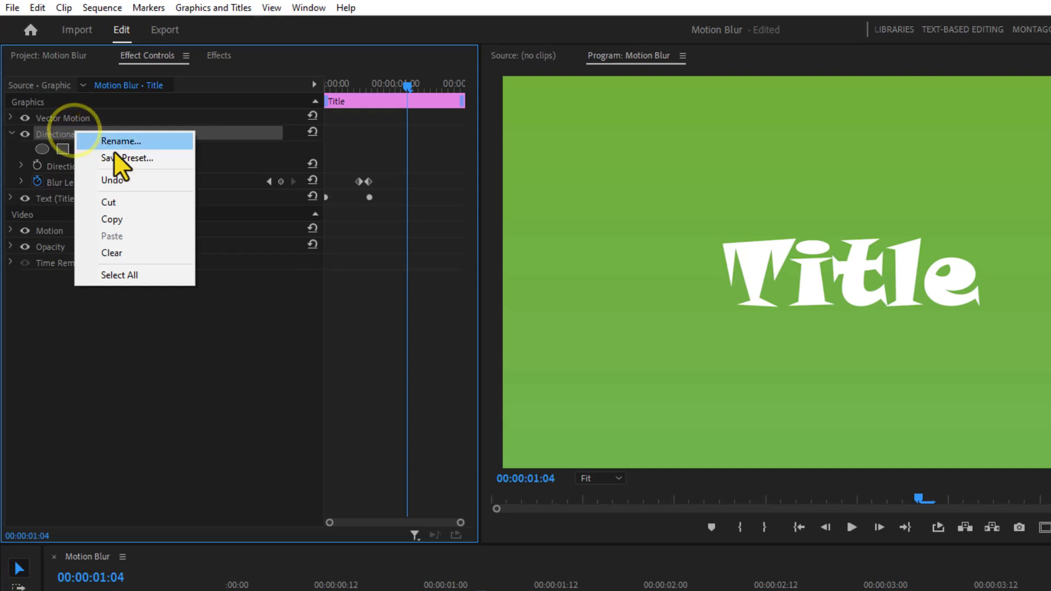
left_click(140, 140)
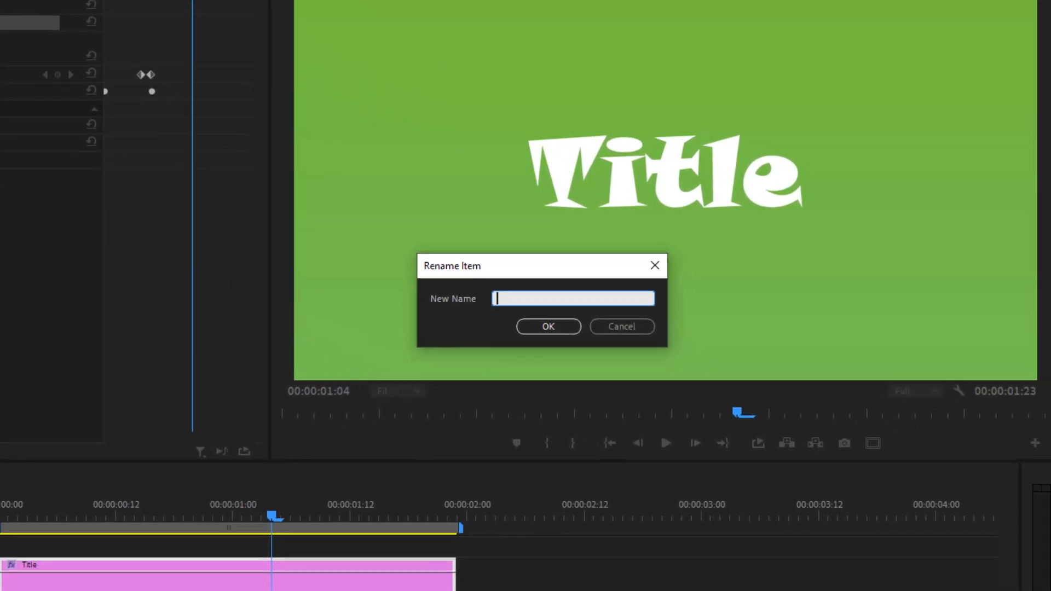
type("Motion Blur")
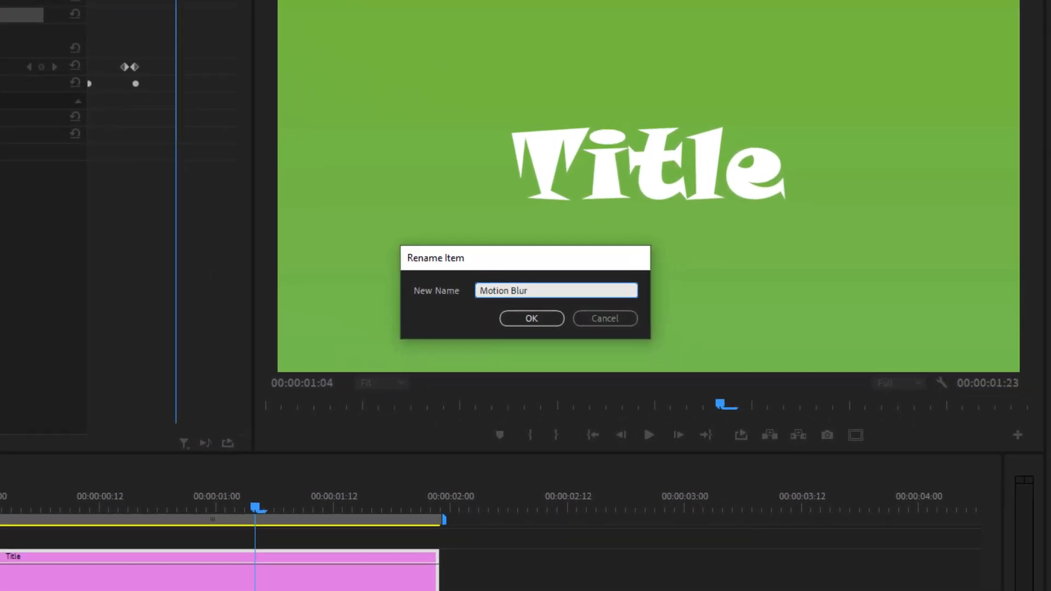
key("Return")
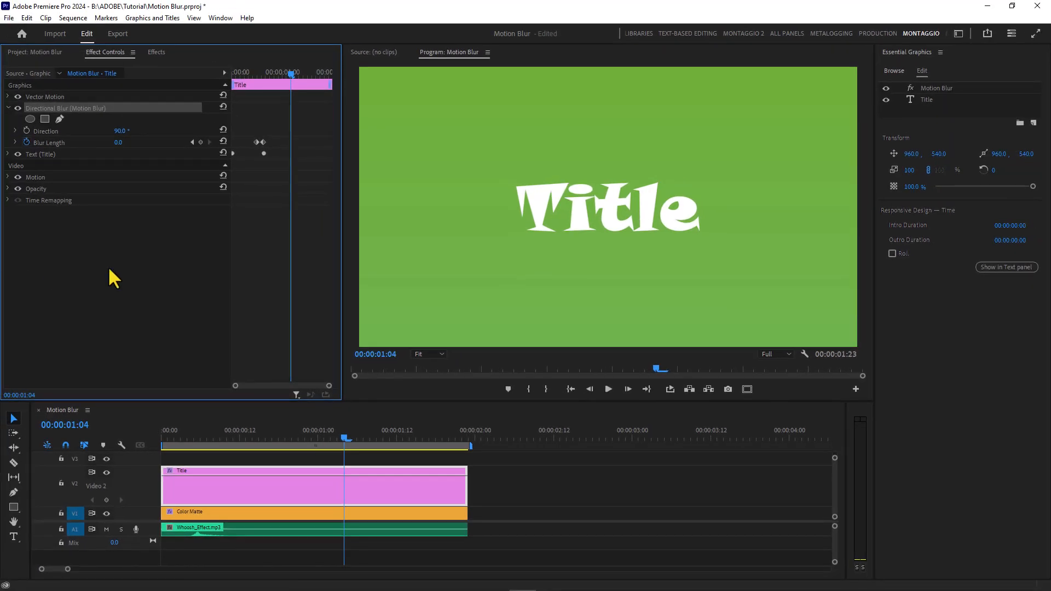
Extend the Title graphic's intro section up to the last animation keyframes at 00:00:00:15
left_click(264, 72)
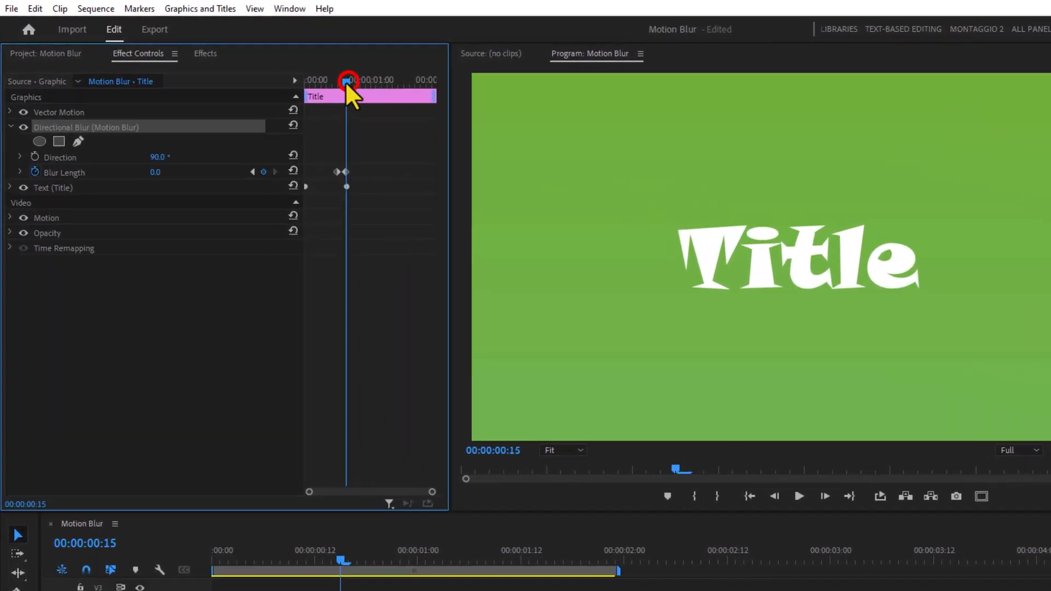
left_click_drag(234, 85, 236, 86)
left_click_drag(316, 98, 358, 120)
scroll(361, 184, "up", 3)
scroll(366, 187, "up", 2)
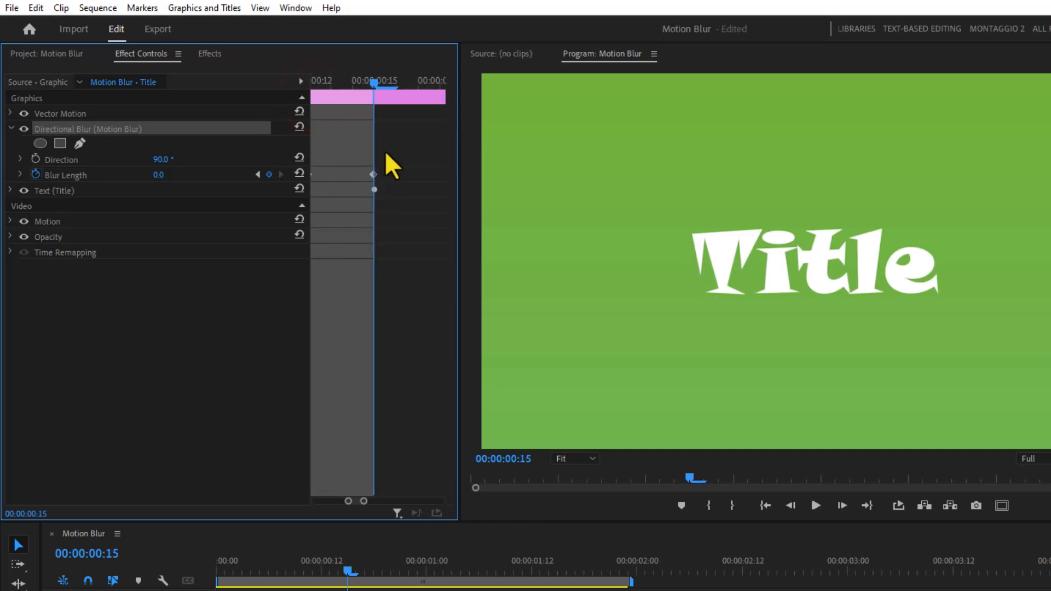
scroll(384, 153, "down", 5)
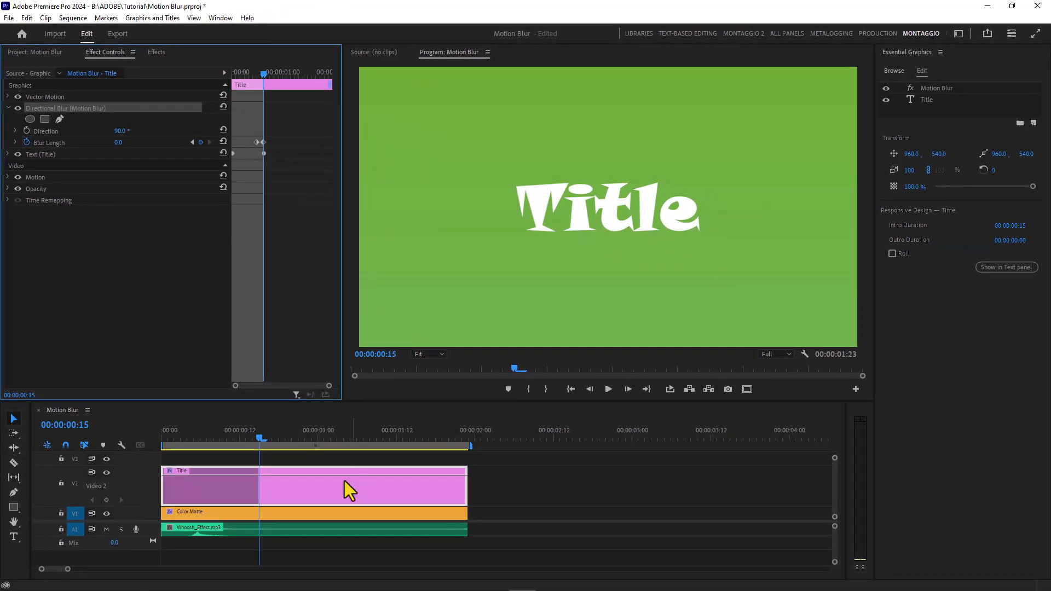
left_click_drag(469, 496, 480, 514)
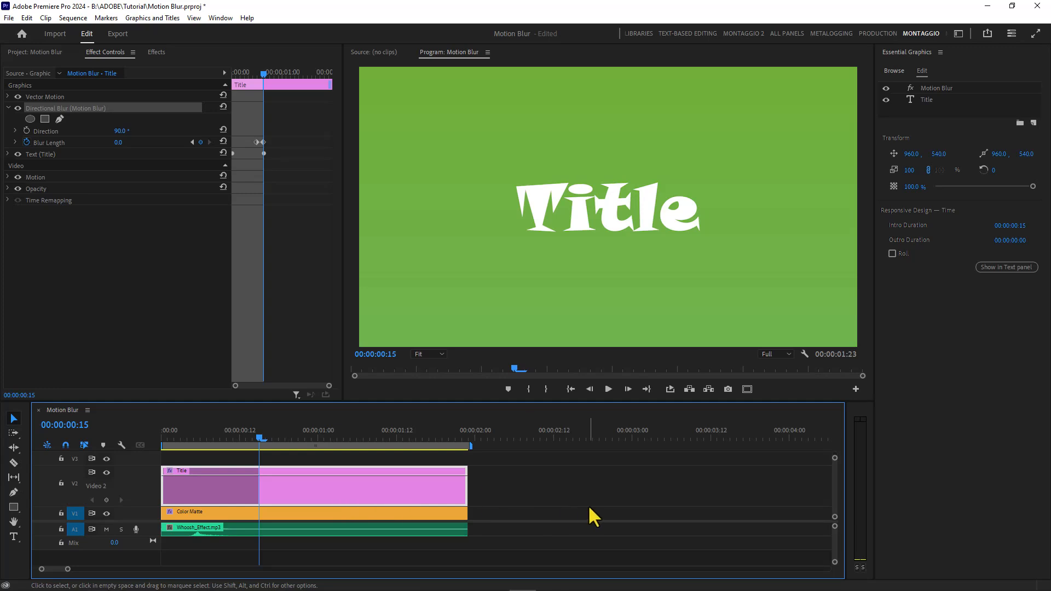
Play the finished Title animation repeatedly from the start of the sequence
key("Home")
key("space")
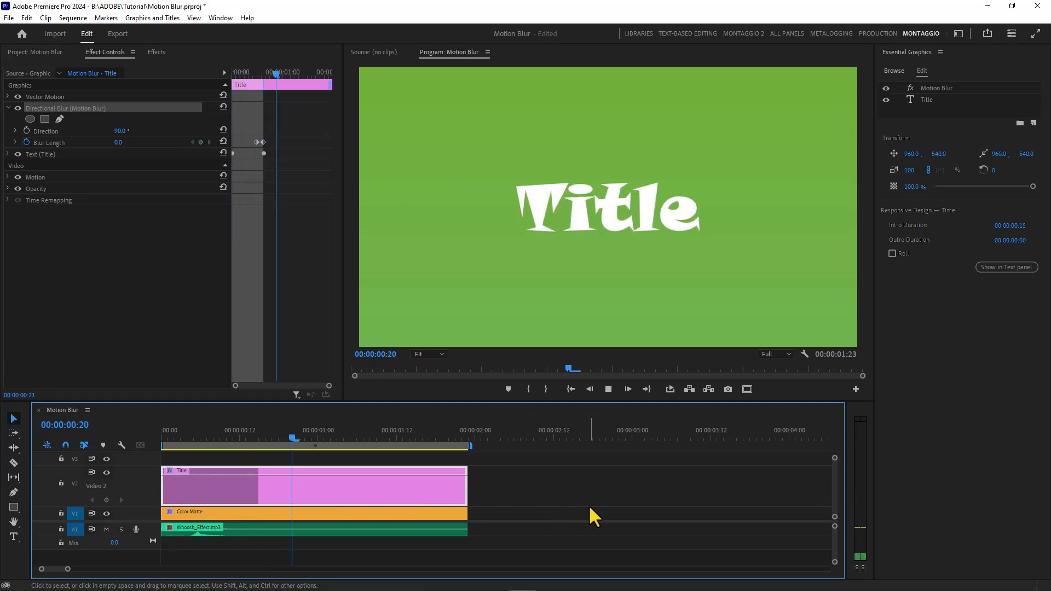
key("Home")
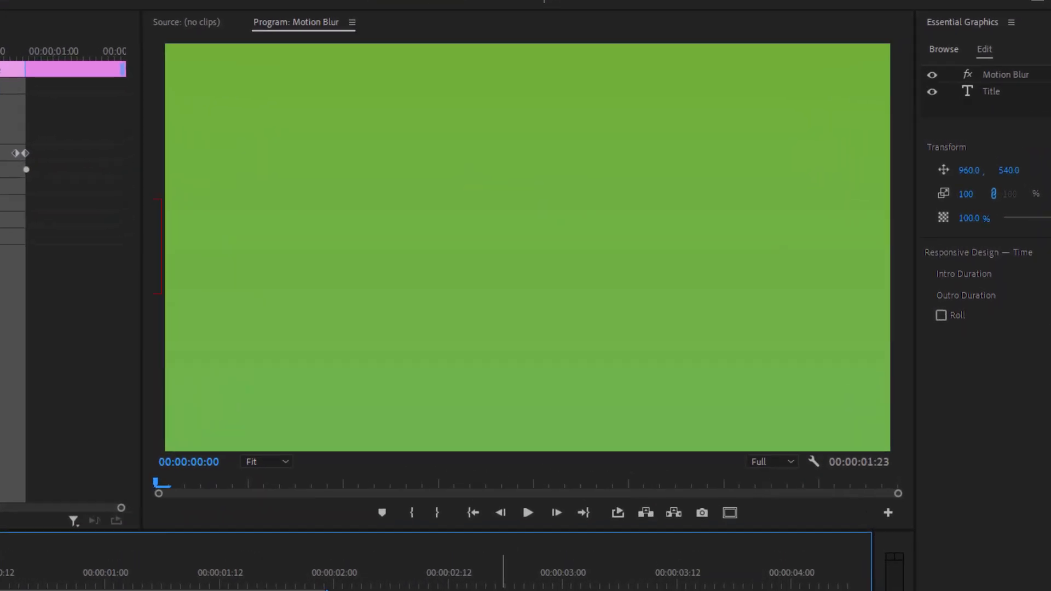
key("space")
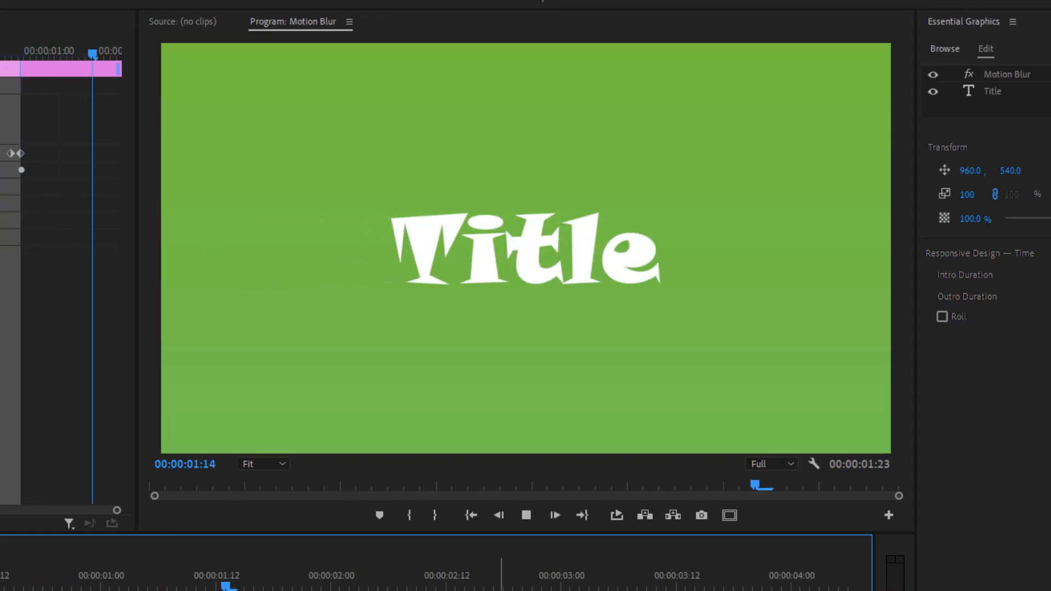
key("Home")
key("space")
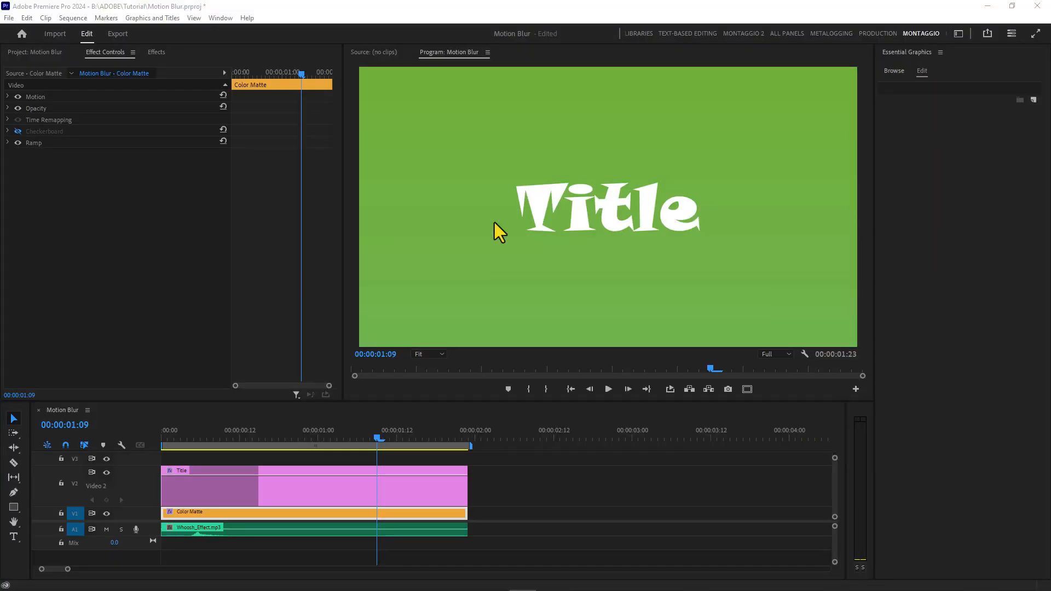
Replace the Title text with "Subscribe to" and "the Channel" on two lines, at font size 150
double_click(627, 217)
type("Subscribe to")
key("Return")
type("the Channel")
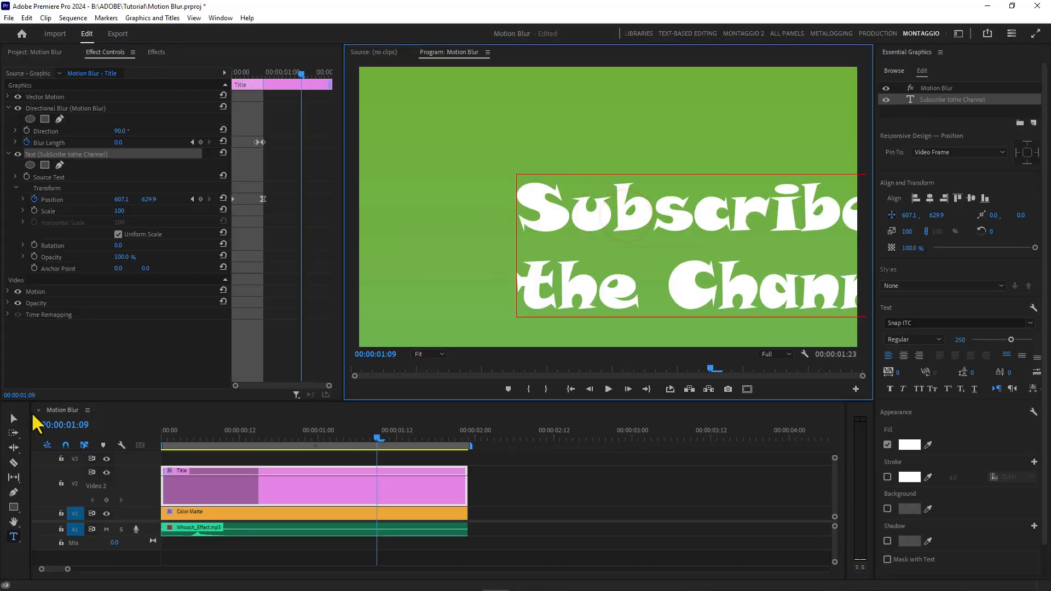
left_click(14, 419)
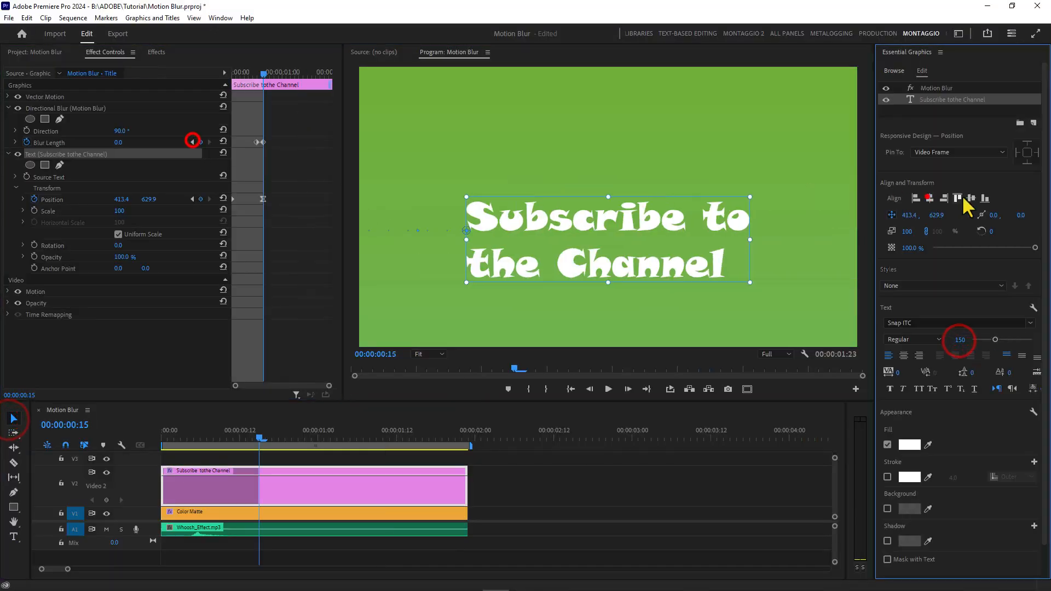
Center-align the two lines and center them in the frame at 00:00:00:15, and center the starting Position keyframe vertically
left_click(971, 198)
left_click(904, 356)
left_click(930, 199)
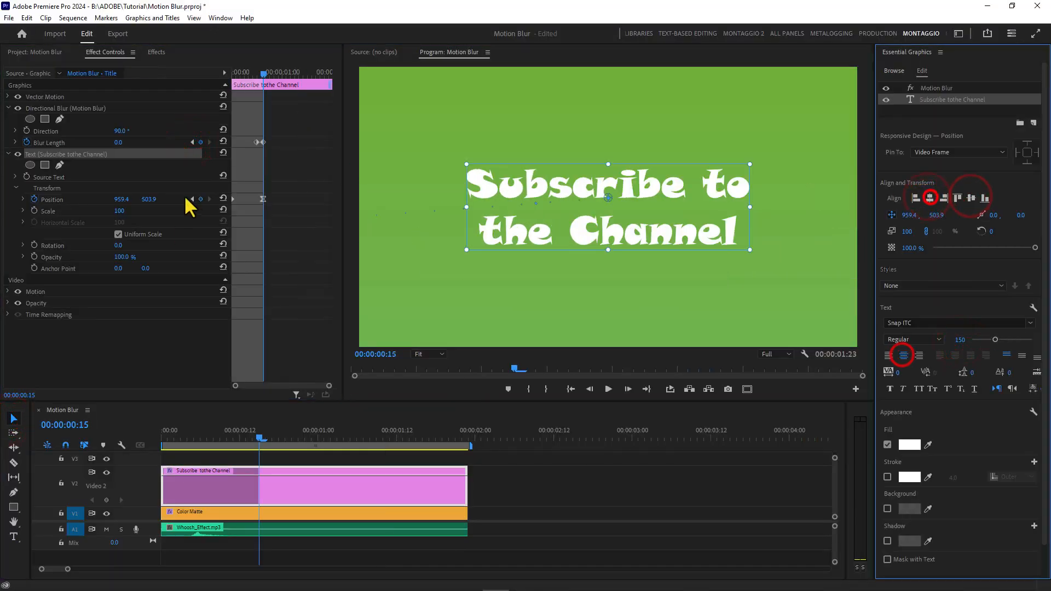
left_click(192, 199)
left_click(970, 198)
Play the slide-in animation with the new two-line text from the start of the sequence
key("space")
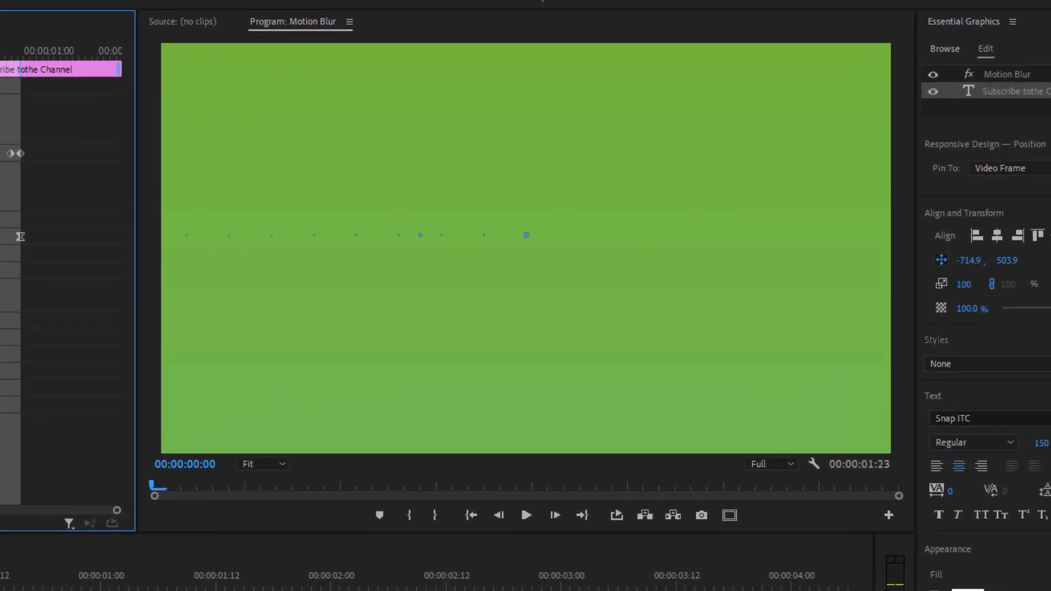
key("space")
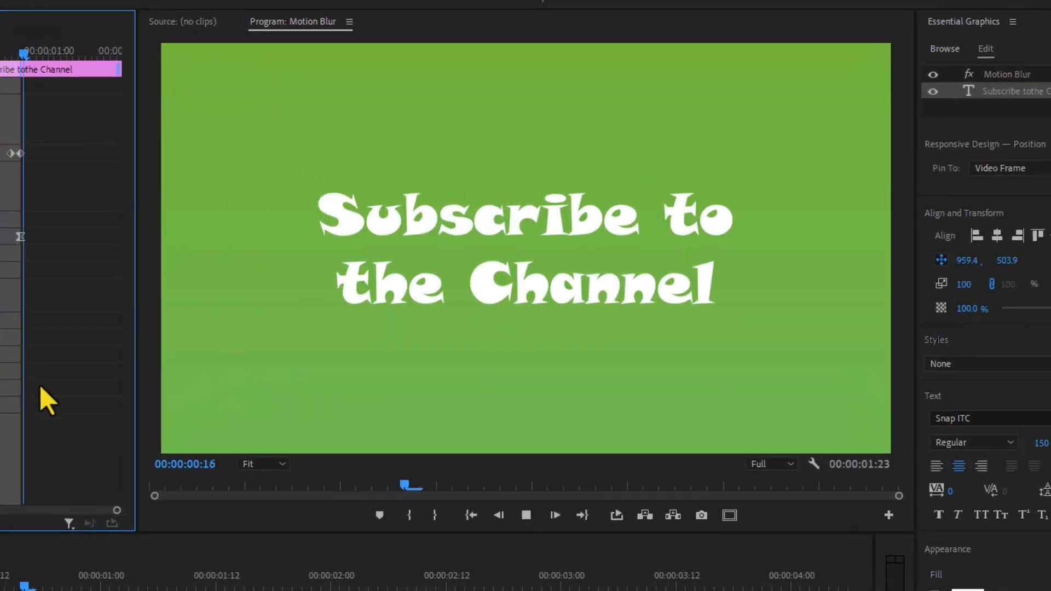